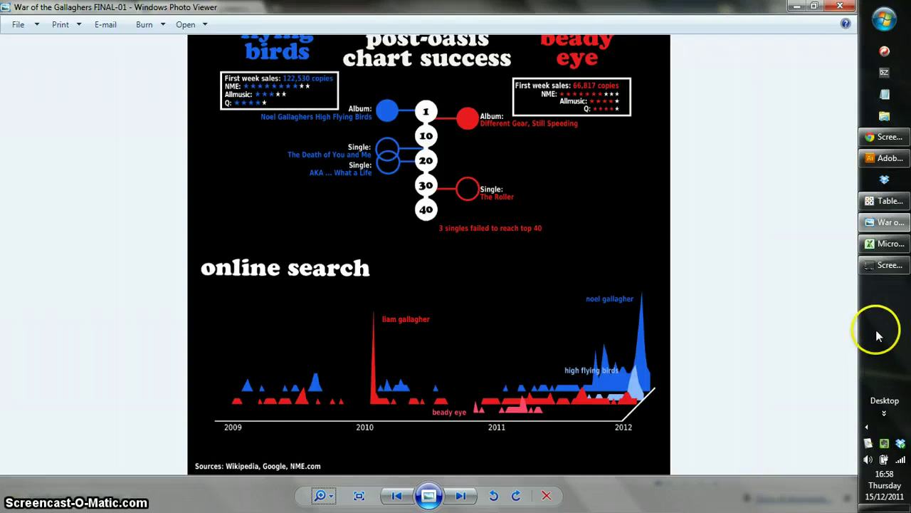
# Return to the Google Trends home page and search for 'pepsi, coke'
pyautogui.click(883, 138)
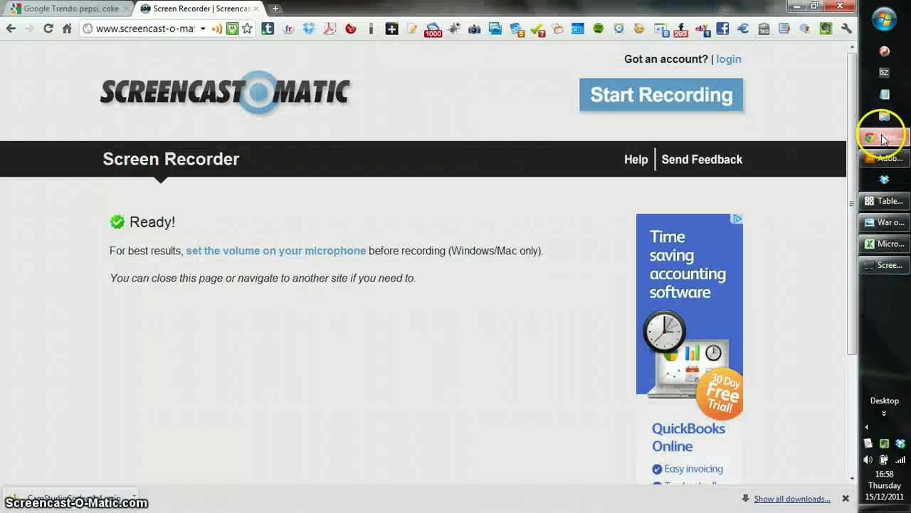
pyautogui.click(69, 10)
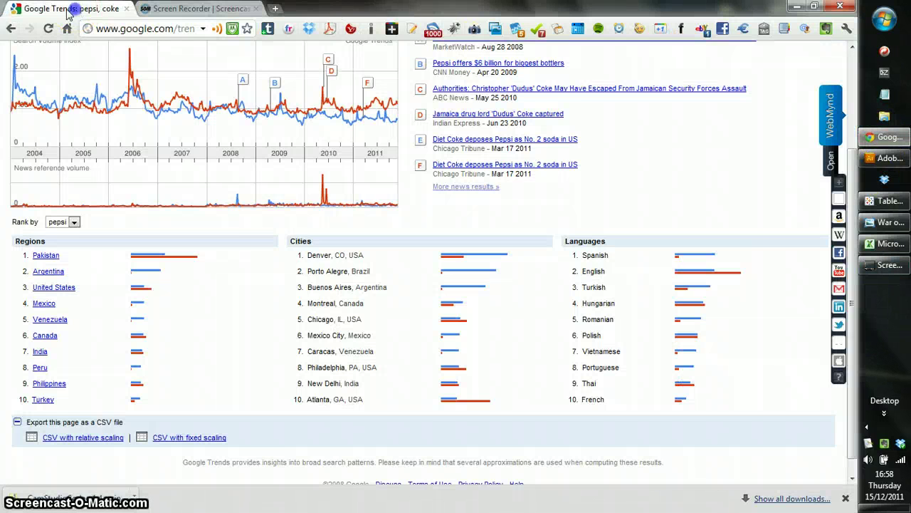
pyautogui.click(11, 29)
pyautogui.click(11, 29)
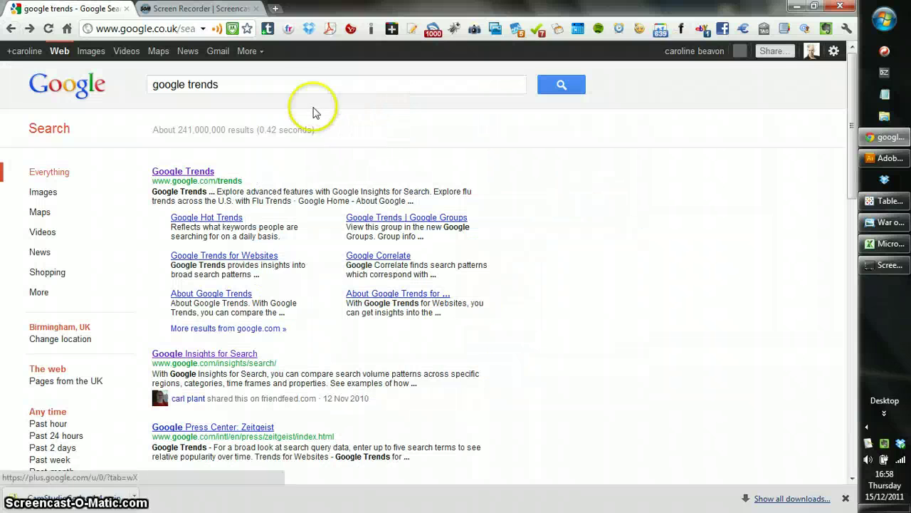
pyautogui.click(185, 174)
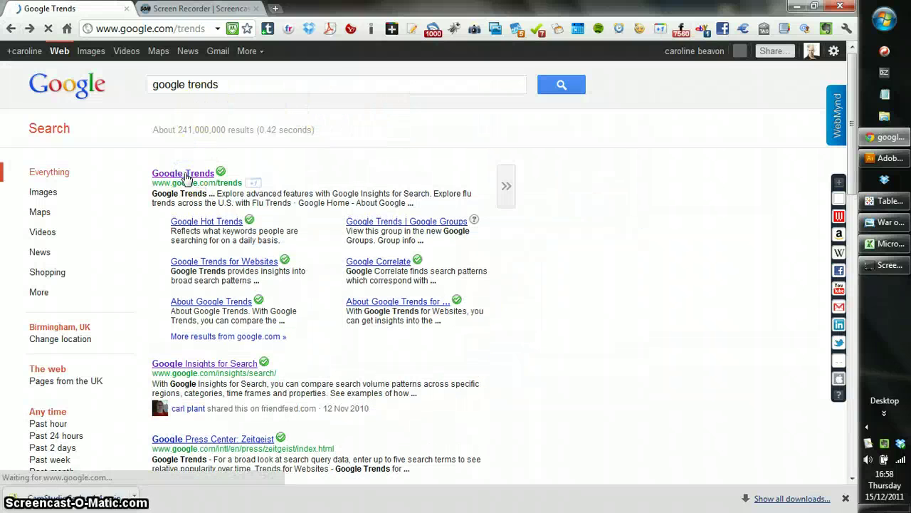
pyautogui.write('pep')
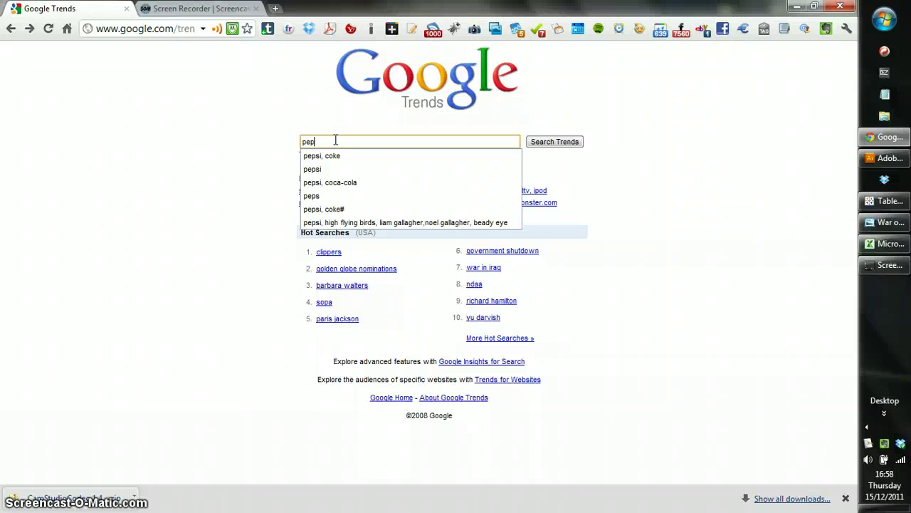
pyautogui.write('si, coke')
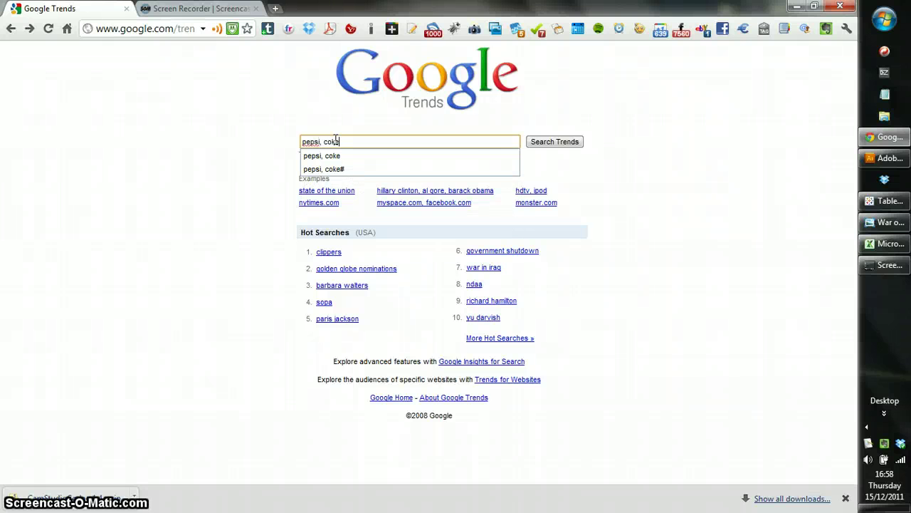
pyautogui.press('Return')
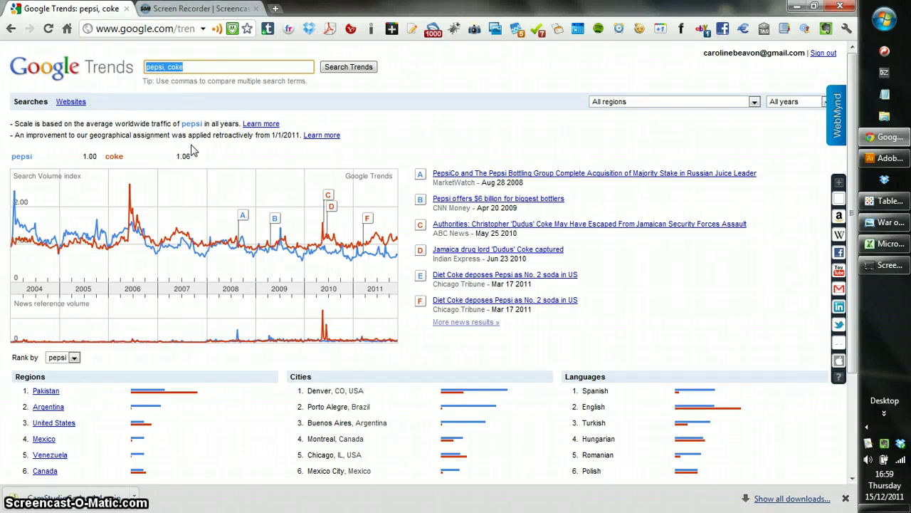
# Review the pepsi vs coke results, keeping the All regions and All years defaults
pyautogui.click(218, 57)
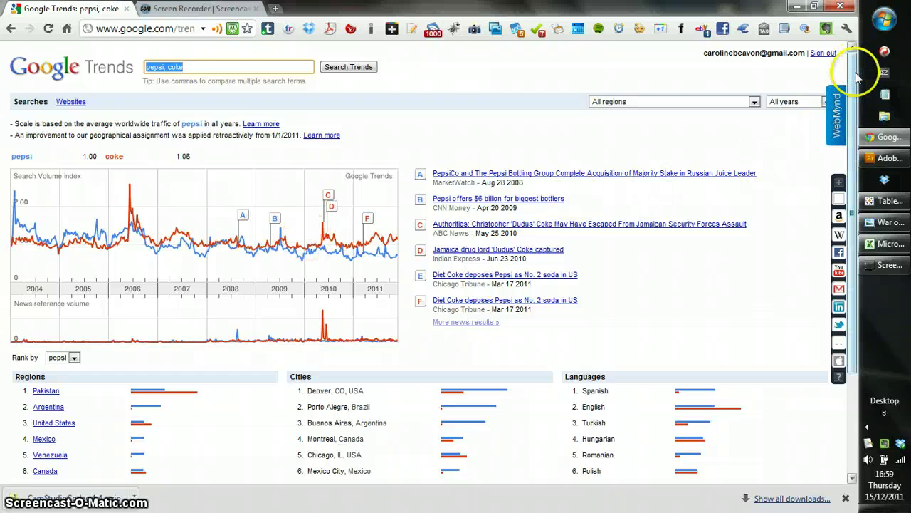
pyautogui.scroll(-1, 855, 93)
pyautogui.scroll(1, 853, 107)
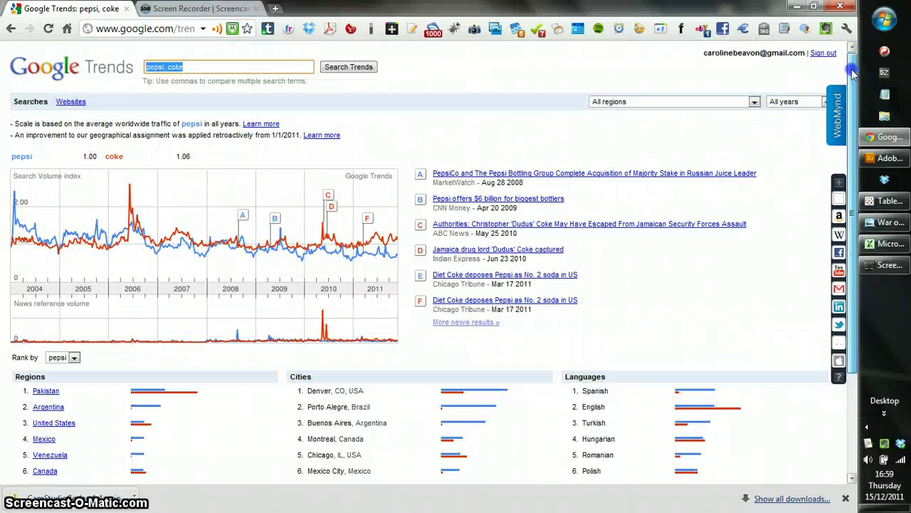
pyautogui.click(754, 102)
pyautogui.click(755, 101)
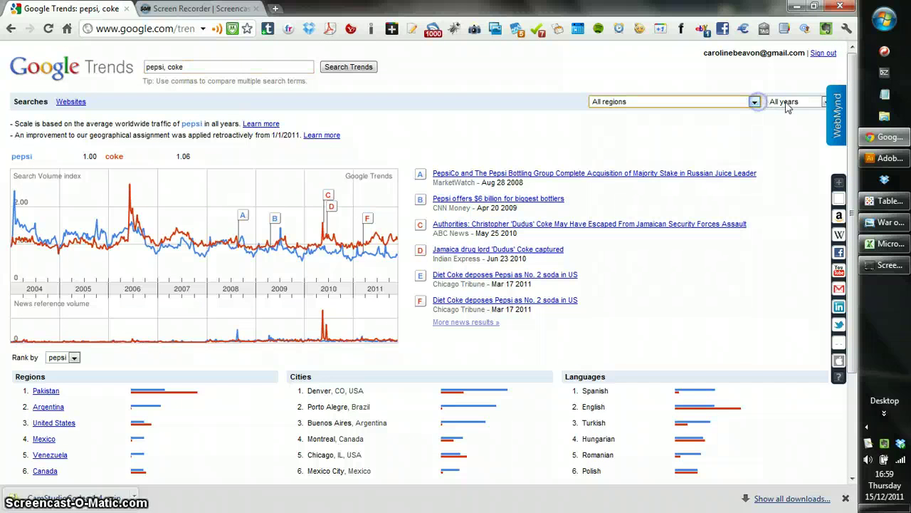
pyautogui.click(824, 102)
pyautogui.click(826, 103)
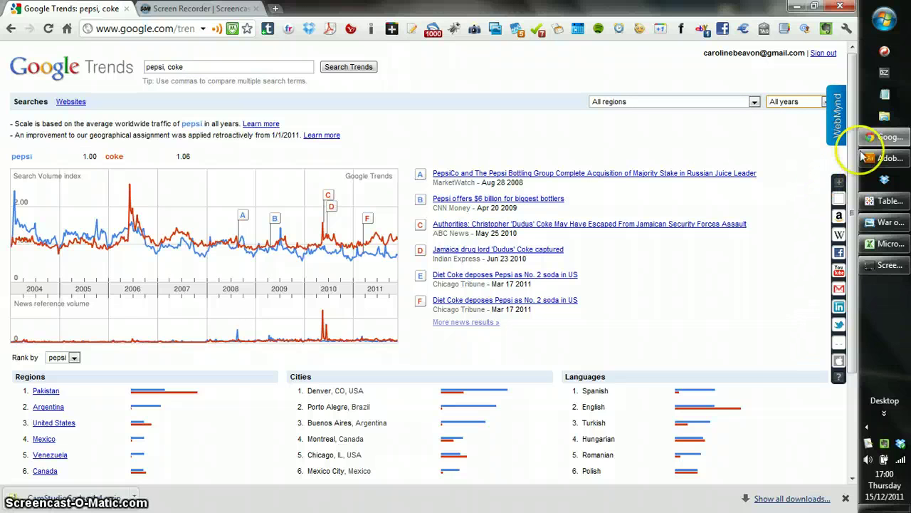
# Download the pepsi and coke trend data as a CSV with relative scaling
pyautogui.scroll(-2, 249, 372)
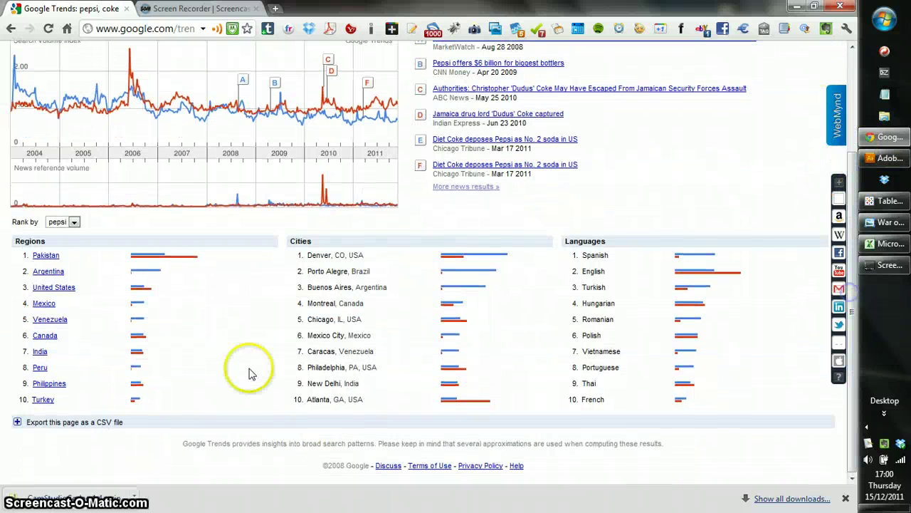
pyautogui.click(17, 421)
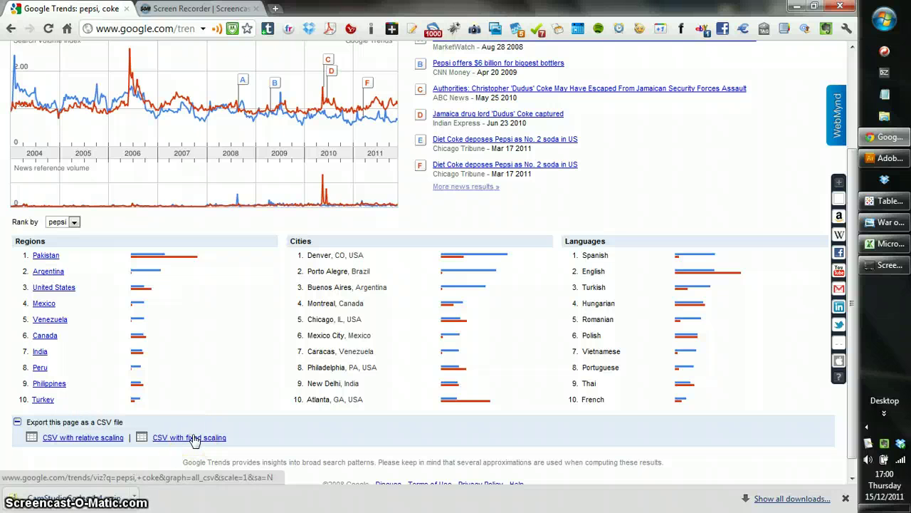
pyautogui.click(74, 439)
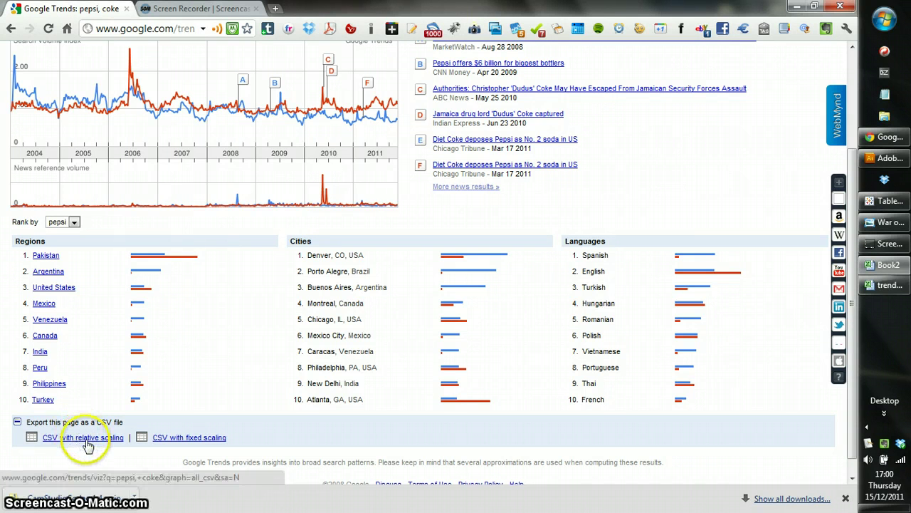
# Open the downloaded trends CSV and delete the four summary rows above the weekly data
pyautogui.click(85, 438)
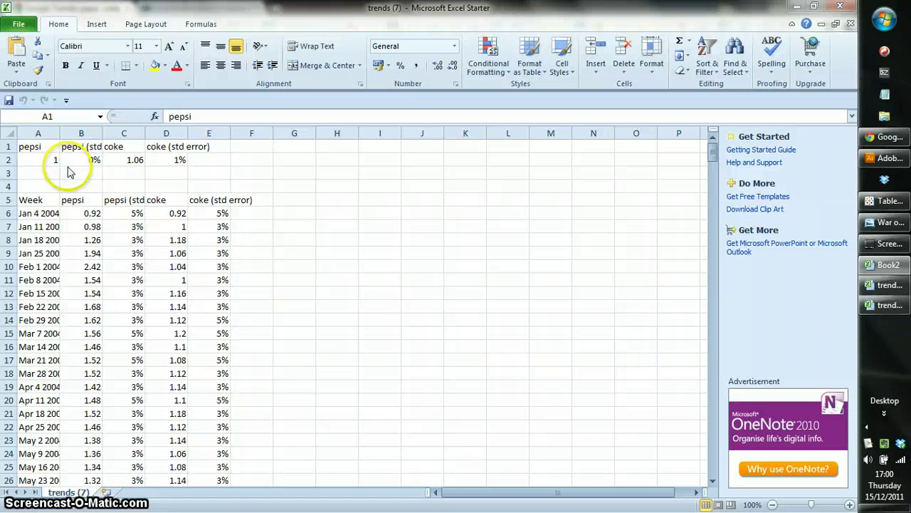
pyautogui.click(29, 145)
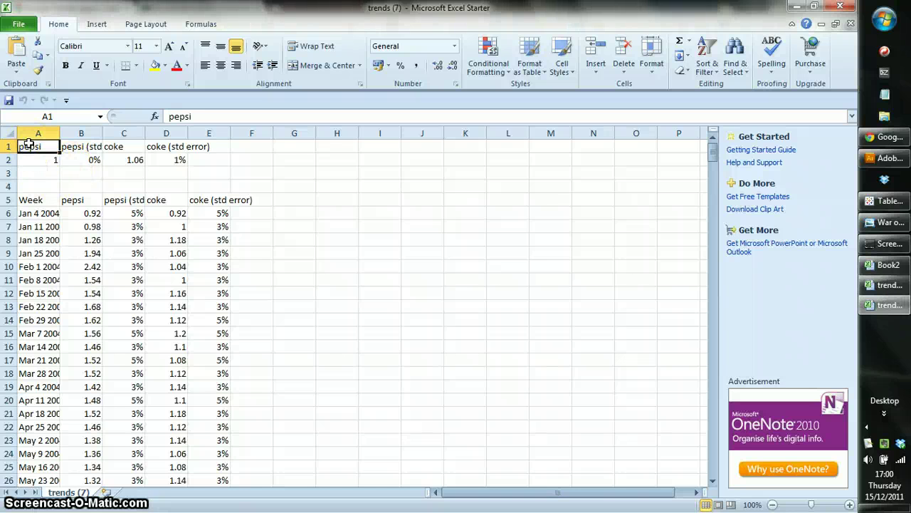
pyautogui.press('Down')
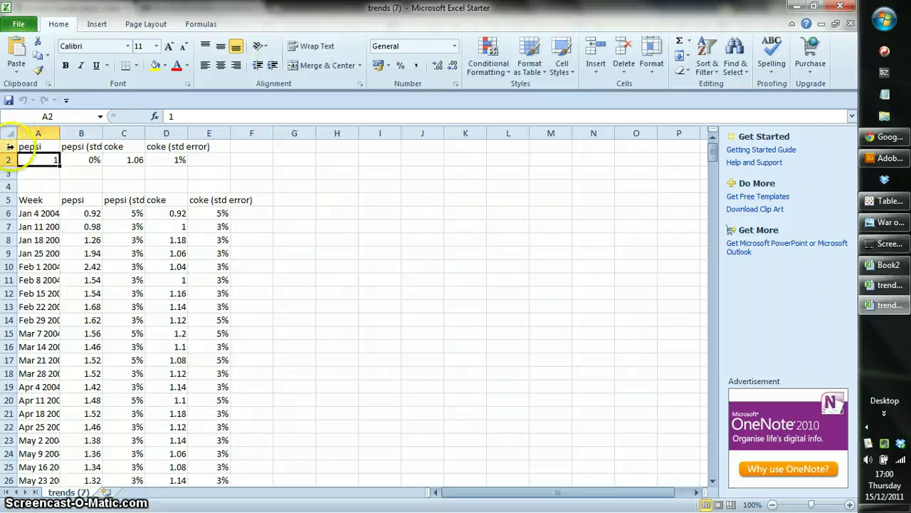
pyautogui.moveTo(11, 145); pyautogui.dragTo(11, 183)
pyautogui.rightClick(10, 173)
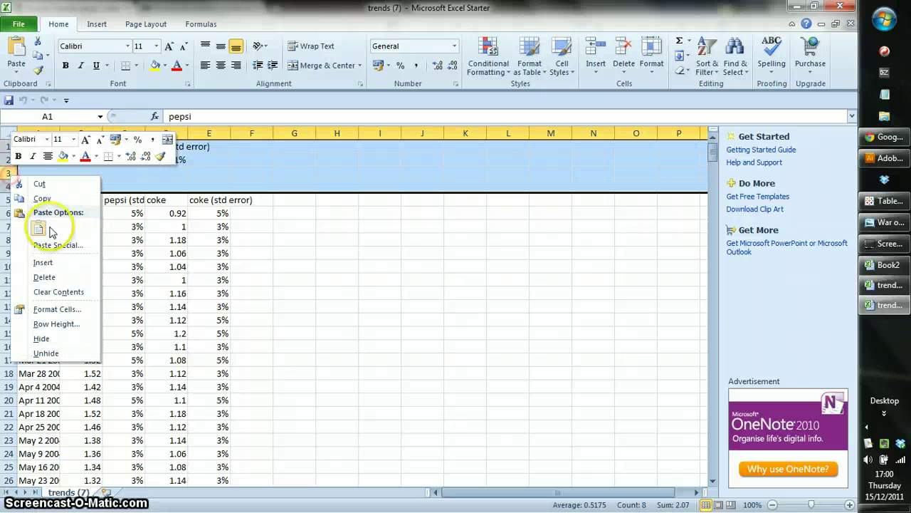
pyautogui.click(32, 278)
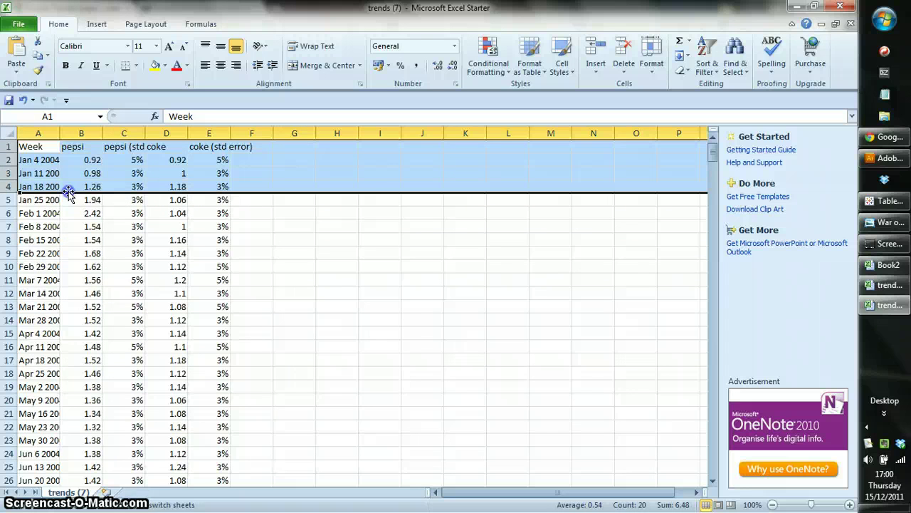
pyautogui.click(39, 255)
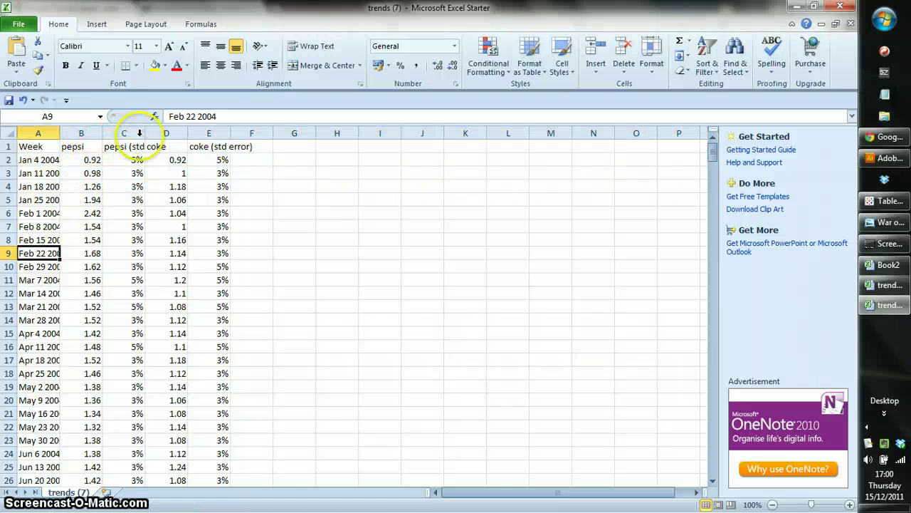
# Delete the pepsi (std error) and coke (std error) columns, leaving Week, pepsi and coke
pyautogui.moveTo(145, 133); pyautogui.dragTo(178, 133)
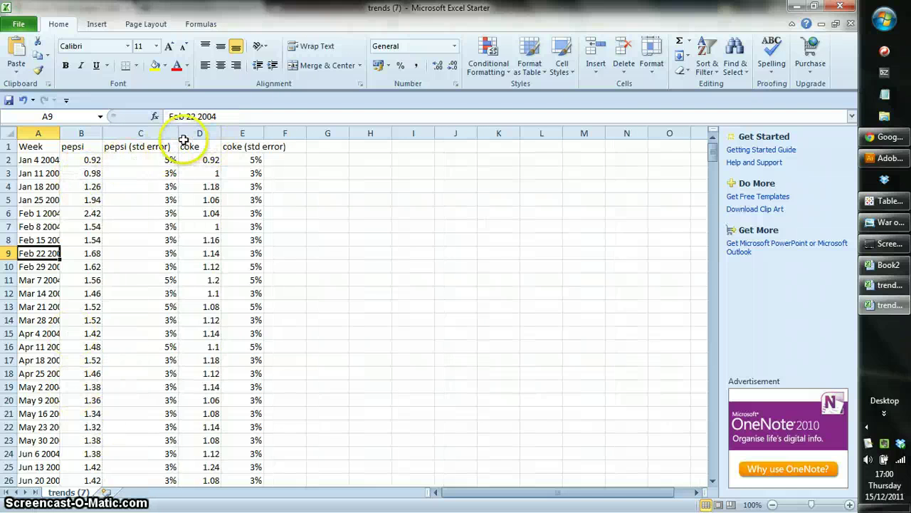
pyautogui.click(140, 133)
pyautogui.rightClick(140, 133)
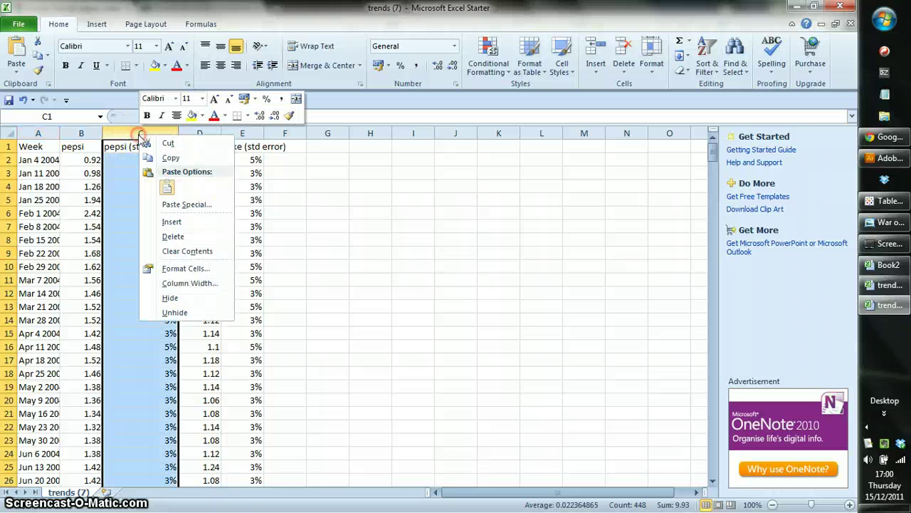
pyautogui.click(177, 236)
pyautogui.click(177, 133)
pyautogui.rightClick(177, 133)
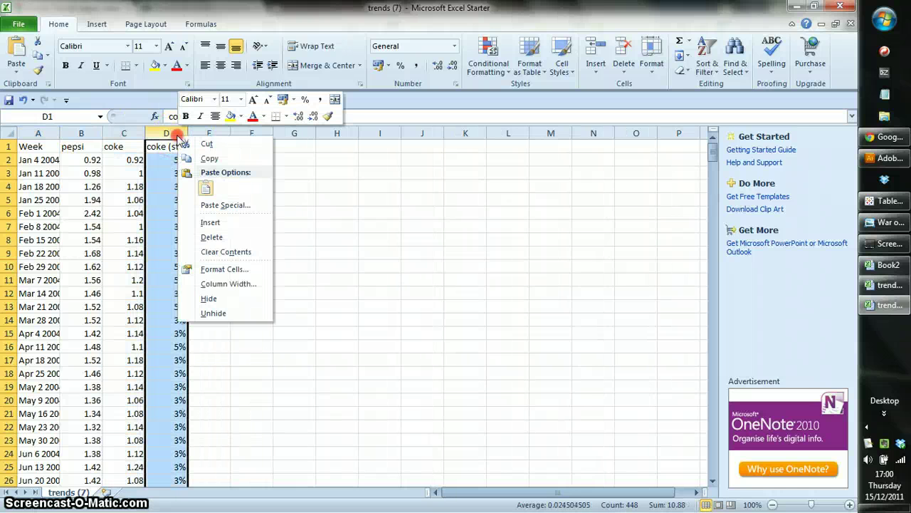
pyautogui.click(208, 235)
pyautogui.click(52, 146)
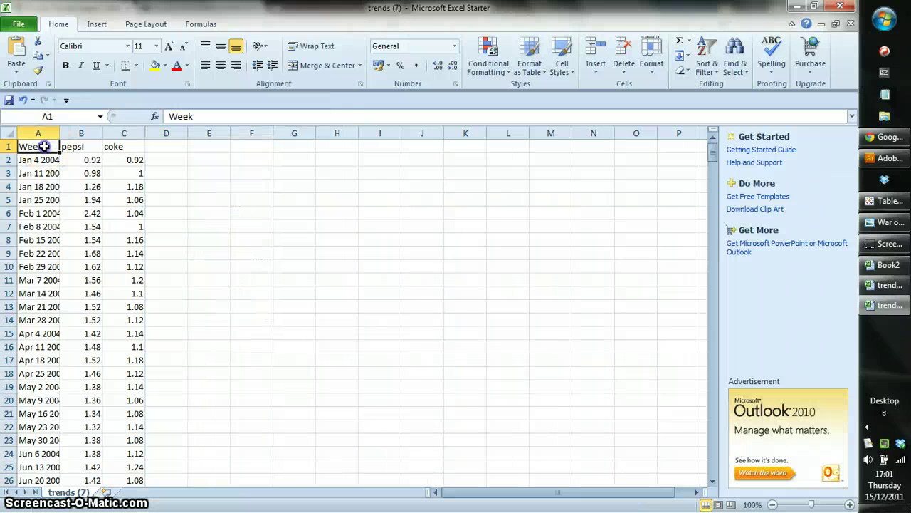
# Copy the Week, pepsi and coke data through Dec 4 2011 (row 415) and bring up Tableau
pyautogui.hotkey('shift', 'Down')
pyautogui.hotkey('shift', 'Down')
pyautogui.hotkey('shift', 'Down')
pyautogui.hotkey('shift', 'Down')
pyautogui.hotkey('shift', 'Down')
pyautogui.hotkey('shift', 'Down')
pyautogui.hotkey('shift', 'Down')
pyautogui.hotkey('shift', 'Down')
pyautogui.hotkey('shift', 'Down')
pyautogui.hotkey('shift', 'Down')
pyautogui.hotkey('shift', 'Down')
pyautogui.hotkey('shift', 'Down')
pyautogui.hotkey('shift', 'Down')
pyautogui.hotkey('shift', 'Down')
pyautogui.hotkey('shift', 'Down')
pyautogui.hotkey('shift', 'Down')
pyautogui.hotkey('shift', 'Down')
pyautogui.hotkey('shift', 'Down')
pyautogui.hotkey('shift', 'Down')
pyautogui.hotkey('shift', 'Down')
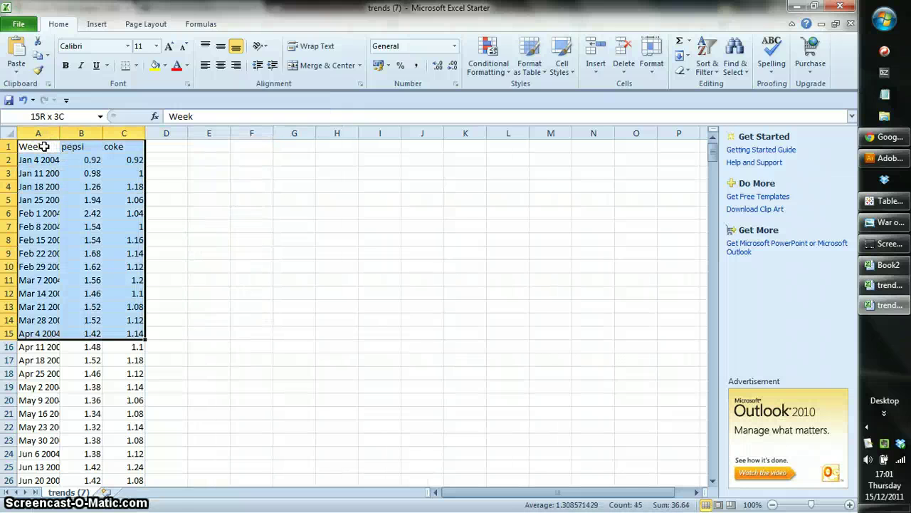
pyautogui.hotkey('shift', 'Down')
pyautogui.hotkey('shift', 'Down')
pyautogui.hotkey('shift', 'Down')
pyautogui.hotkey('shift', 'Down')
pyautogui.hotkey('shift', 'Down')
pyautogui.hotkey('shift', 'Down')
pyautogui.hotkey('shift', 'Down')
pyautogui.hotkey('shift', 'Down')
pyautogui.hotkey('shift', 'Down')
pyautogui.hotkey('shift', 'Down')
pyautogui.hotkey('shift', 'Down')
pyautogui.hotkey('shift', 'Down')
pyautogui.hotkey('shift', 'Down')
pyautogui.hotkey('shift', 'Down')
pyautogui.hotkey('shift', 'Down')
pyautogui.hotkey('shift', 'Down')
pyautogui.hotkey('shift', 'Down')
pyautogui.hotkey('shift', 'Down')
pyautogui.hotkey('shift', 'Down')
pyautogui.hotkey('shift', 'Down')
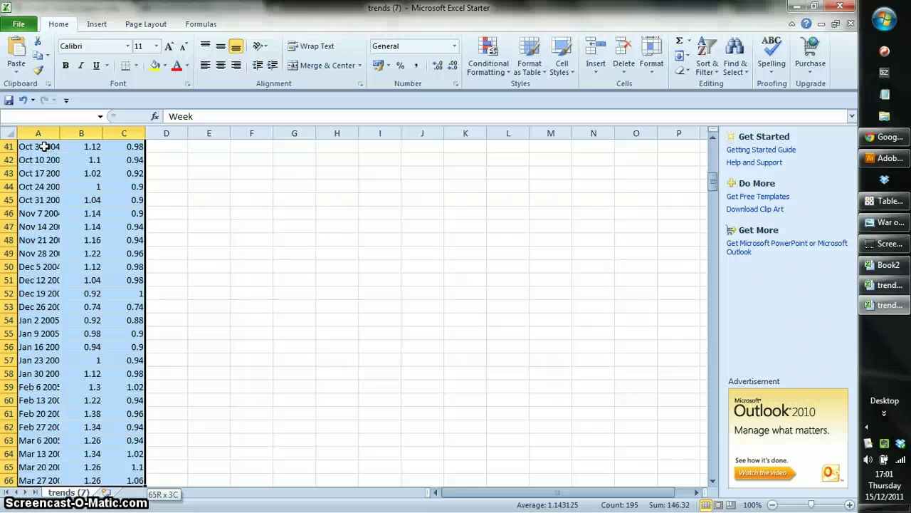
pyautogui.hotkey('shift', 'Down')
pyautogui.hotkey('shift', 'Down')
pyautogui.hotkey('shift', 'Down')
pyautogui.hotkey('shift', 'Down')
pyautogui.hotkey('shift', 'Down')
pyautogui.hotkey('shift', 'Down')
pyautogui.hotkey('shift', 'Down')
pyautogui.hotkey('shift', 'Down')
pyautogui.hotkey('shift', 'Down')
pyautogui.hotkey('shift', 'Down')
pyautogui.hotkey('shift', 'Down')
pyautogui.hotkey('shift', 'Down')
pyautogui.hotkey('shift', 'Down')
pyautogui.hotkey('shift', 'Down')
pyautogui.hotkey('shift', 'Down')
pyautogui.hotkey('shift', 'Down')
pyautogui.hotkey('shift', 'Down')
pyautogui.hotkey('shift', 'Down')
pyautogui.hotkey('shift', 'Down')
pyautogui.hotkey('shift', 'Down')
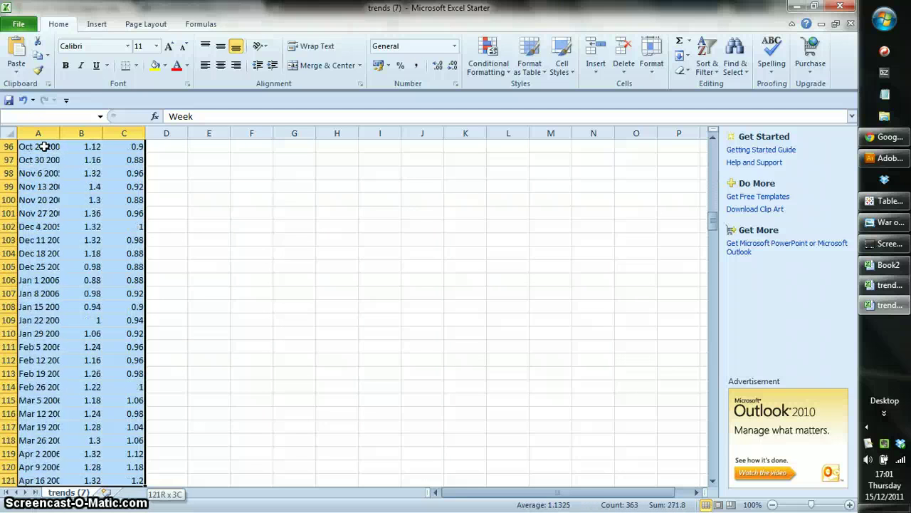
pyautogui.hotkey('shift', 'Down')
pyautogui.hotkey('shift', 'Down')
pyautogui.hotkey('shift', 'Down')
pyautogui.hotkey('shift', 'Down')
pyautogui.hotkey('shift', 'Down')
pyautogui.hotkey('shift', 'Down')
pyautogui.hotkey('shift', 'Down')
pyautogui.hotkey('shift', 'Down')
pyautogui.hotkey('shift', 'Down')
pyautogui.hotkey('shift', 'Down')
pyautogui.hotkey('shift', 'Down')
pyautogui.hotkey('shift', 'Down')
pyautogui.hotkey('shift', 'Down')
pyautogui.hotkey('shift', 'Down')
pyautogui.hotkey('shift', 'Down')
pyautogui.hotkey('shift', 'Down')
pyautogui.hotkey('shift', 'Down')
pyautogui.hotkey('shift', 'Down')
pyautogui.hotkey('shift', 'Down')
pyautogui.hotkey('shift', 'Down')
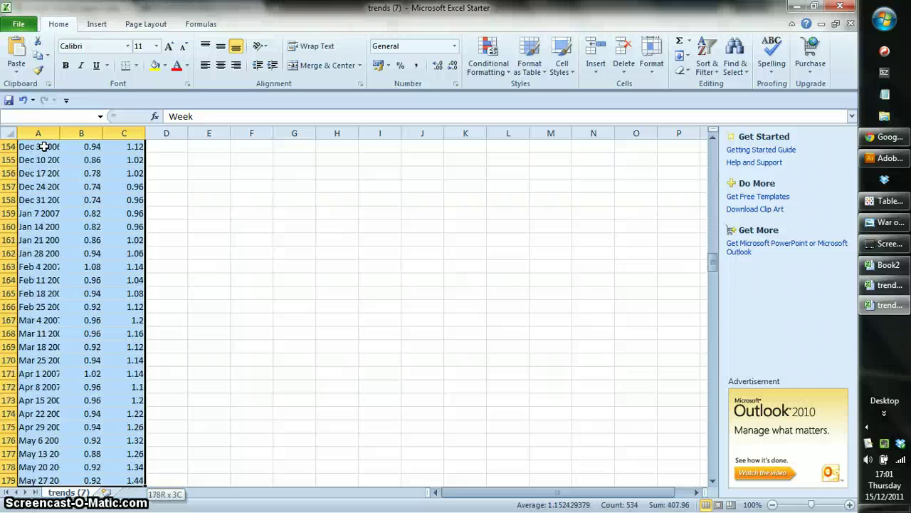
pyautogui.hotkey('shift', 'Down')
pyautogui.hotkey('shift', 'Down')
pyautogui.hotkey('shift', 'Down')
pyautogui.hotkey('shift', 'Down')
pyautogui.hotkey('shift', 'Down')
pyautogui.hotkey('shift', 'Down')
pyautogui.hotkey('shift', 'Down')
pyautogui.hotkey('shift', 'Down')
pyautogui.hotkey('shift', 'Down')
pyautogui.hotkey('shift', 'Down')
pyautogui.hotkey('shift', 'Down')
pyautogui.hotkey('shift', 'Down')
pyautogui.hotkey('shift', 'Down')
pyautogui.hotkey('shift', 'Down')
pyautogui.hotkey('shift', 'Down')
pyautogui.hotkey('shift', 'Down')
pyautogui.hotkey('shift', 'Down')
pyautogui.hotkey('shift', 'Down')
pyautogui.hotkey('shift', 'Down')
pyautogui.hotkey('shift', 'Down')
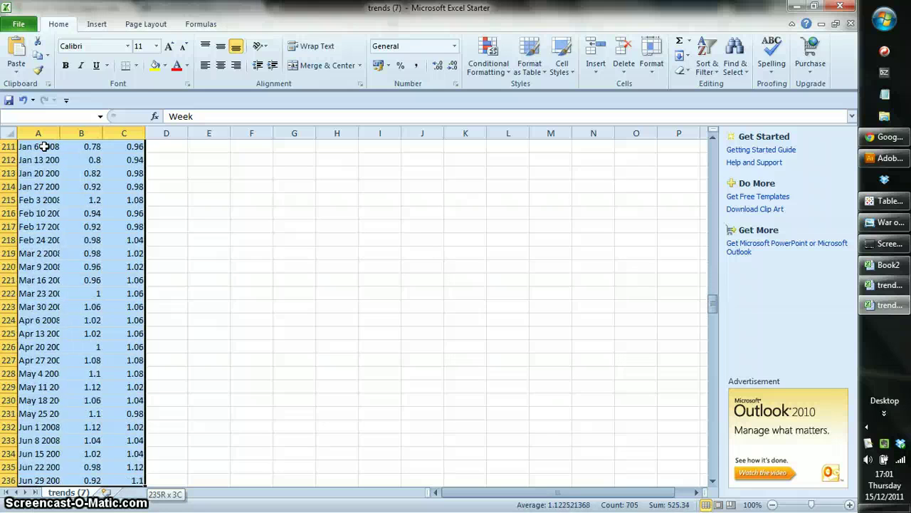
pyautogui.hotkey('shift', 'Down')
pyautogui.hotkey('shift', 'Down')
pyautogui.hotkey('shift', 'Down')
pyautogui.hotkey('shift', 'Down')
pyautogui.hotkey('shift', 'Down')
pyautogui.hotkey('shift', 'Down')
pyautogui.hotkey('shift', 'Down')
pyautogui.hotkey('shift', 'Down')
pyautogui.hotkey('shift', 'Down')
pyautogui.hotkey('shift', 'Down')
pyautogui.hotkey('shift', 'Down')
pyautogui.hotkey('shift', 'Down')
pyautogui.hotkey('shift', 'Down')
pyautogui.hotkey('shift', 'Down')
pyautogui.hotkey('shift', 'Down')
pyautogui.hotkey('shift', 'Down')
pyautogui.hotkey('shift', 'Down')
pyautogui.hotkey('shift', 'Down')
pyautogui.hotkey('shift', 'Down')
pyautogui.hotkey('shift', 'Down')
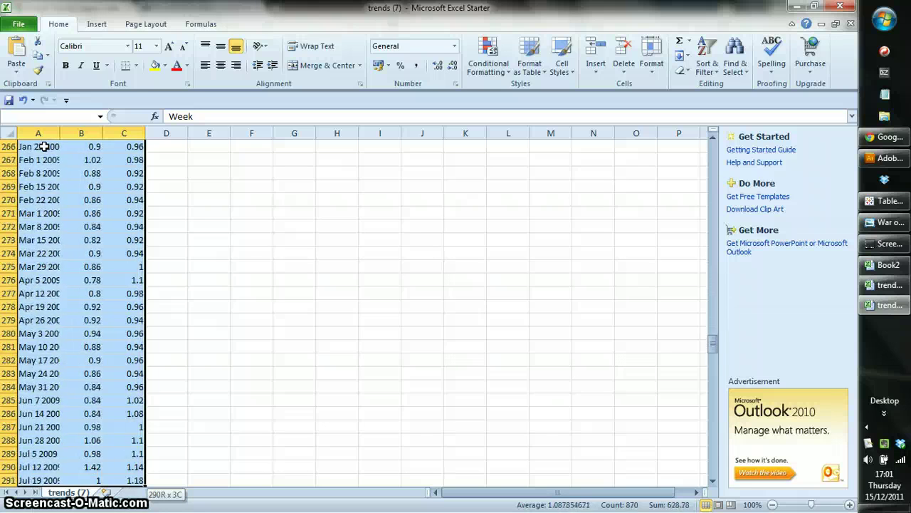
pyautogui.hotkey('shift', 'Down')
pyautogui.hotkey('shift', 'Down')
pyautogui.hotkey('shift', 'Down')
pyautogui.hotkey('shift', 'Down')
pyautogui.hotkey('shift', 'Down')
pyautogui.hotkey('shift', 'Down')
pyautogui.hotkey('shift', 'Down')
pyautogui.hotkey('shift', 'Down')
pyautogui.hotkey('shift', 'Down')
pyautogui.hotkey('shift', 'Down')
pyautogui.hotkey('shift', 'Down')
pyautogui.hotkey('shift', 'Down')
pyautogui.hotkey('shift', 'Down')
pyautogui.hotkey('shift', 'Down')
pyautogui.hotkey('shift', 'Down')
pyautogui.hotkey('shift', 'Down')
pyautogui.hotkey('shift', 'Down')
pyautogui.hotkey('shift', 'Down')
pyautogui.hotkey('shift', 'Down')
pyautogui.hotkey('shift', 'Down')
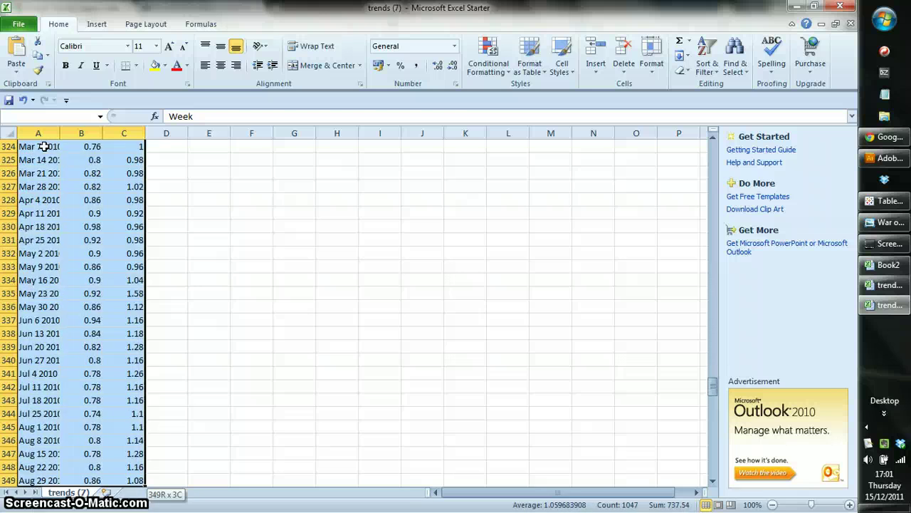
pyautogui.hotkey('shift', 'Down')
pyautogui.hotkey('shift', 'Down')
pyautogui.hotkey('shift', 'Down')
pyautogui.hotkey('shift', 'Down')
pyautogui.hotkey('shift', 'Down')
pyautogui.hotkey('shift', 'Down')
pyautogui.hotkey('shift', 'Down')
pyautogui.hotkey('shift', 'Down')
pyautogui.hotkey('shift', 'Down')
pyautogui.hotkey('shift', 'Down')
pyautogui.hotkey('shift', 'Down')
pyautogui.hotkey('shift', 'Down')
pyautogui.hotkey('shift', 'Down')
pyautogui.hotkey('shift', 'Down')
pyautogui.hotkey('shift', 'Down')
pyautogui.hotkey('shift', 'Down')
pyautogui.hotkey('shift', 'Down')
pyautogui.hotkey('shift', 'Down')
pyautogui.hotkey('shift', 'Down')
pyautogui.hotkey('shift', 'Down')
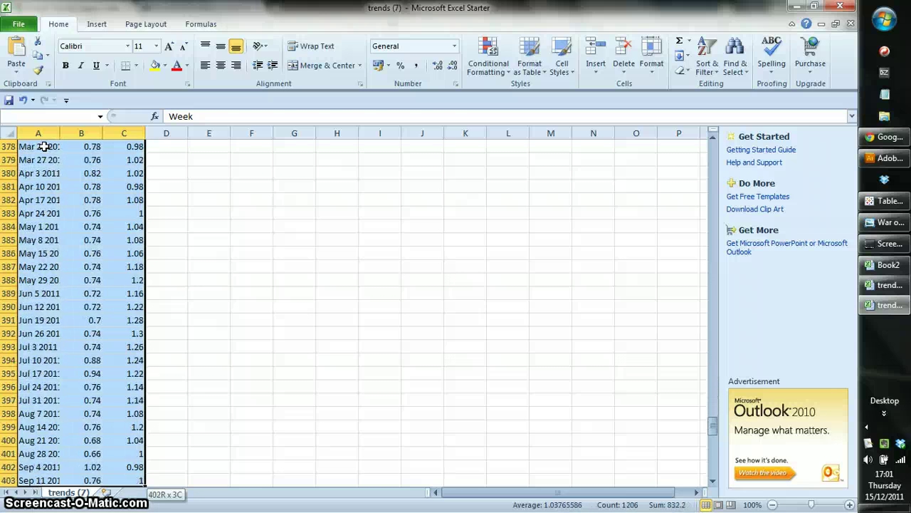
pyautogui.hotkey('shift', 'Up')
pyautogui.hotkey('shift', 'Up')
pyautogui.hotkey('shift', 'Up')
pyautogui.hotkey('shift', 'Up')
pyautogui.hotkey('shift', 'Up')
pyautogui.hotkey('shift', 'Up')
pyautogui.hotkey('shift', 'Up')
pyautogui.hotkey('shift', 'Up')
pyautogui.hotkey('shift', 'Up')
pyautogui.hotkey('shift', 'Up')
pyautogui.hotkey('shift', 'Up')
pyautogui.hotkey('shift', 'Up')
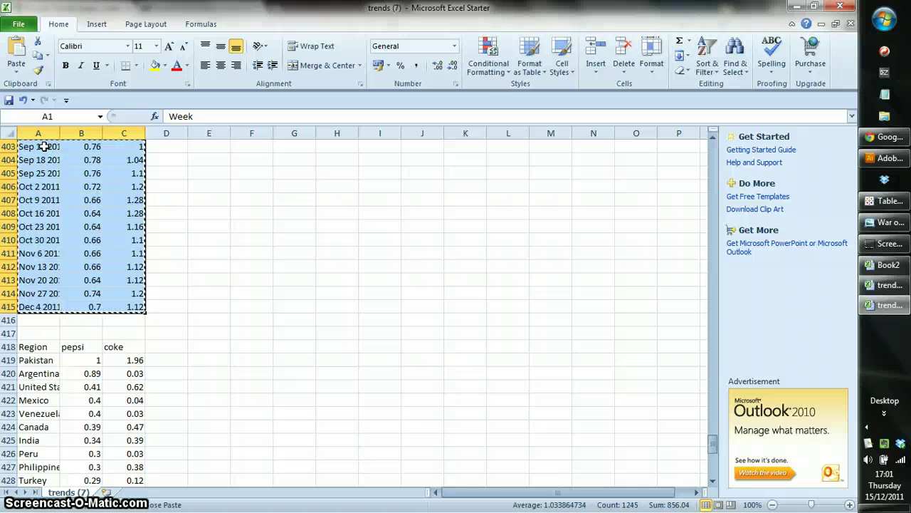
pyautogui.click(872, 202)
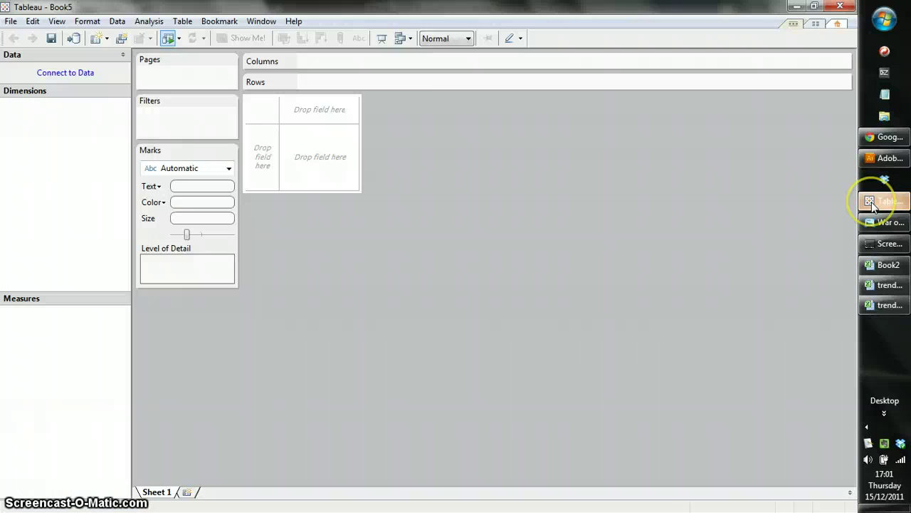
# Paste the copied weekly data into the empty Tableau sheet as a new data source
pyautogui.click(307, 159)
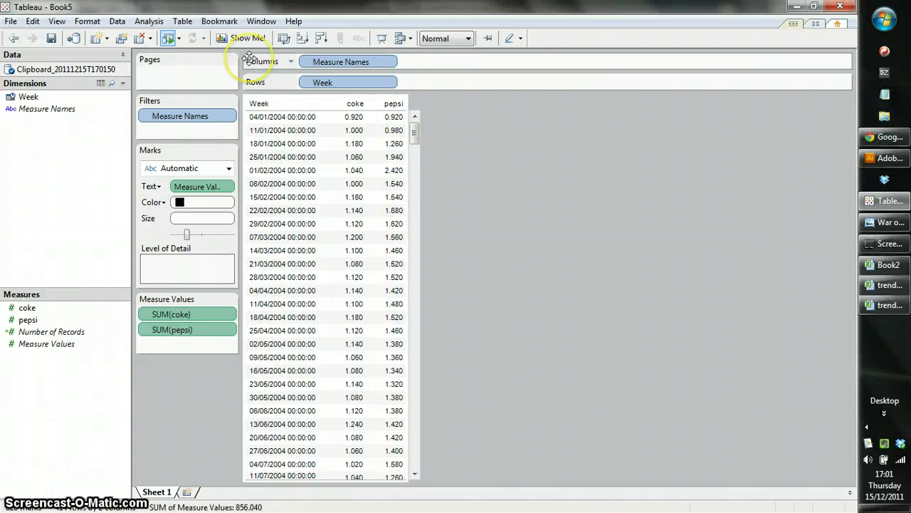
# Turn the data into a multiple-line chart of coke and pepsi by week, coloured by Measure Names
pyautogui.click(241, 38)
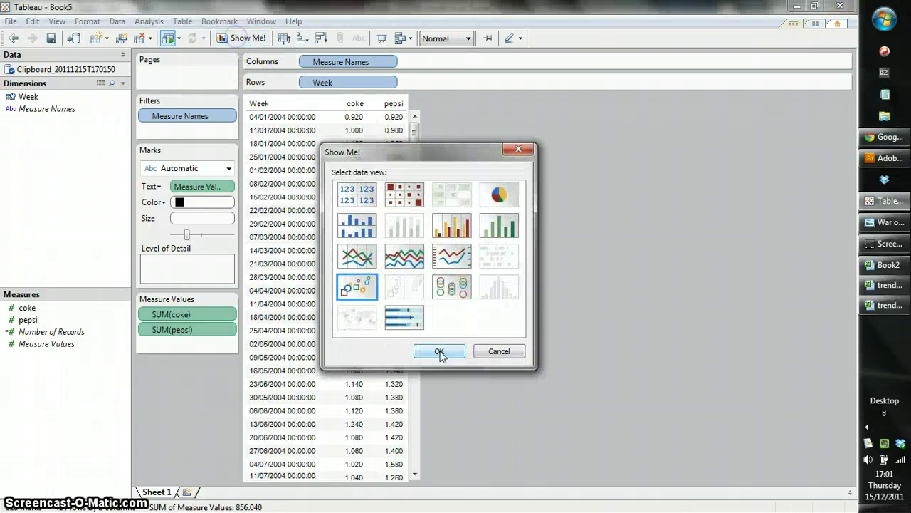
pyautogui.click(411, 264)
pyautogui.click(439, 351)
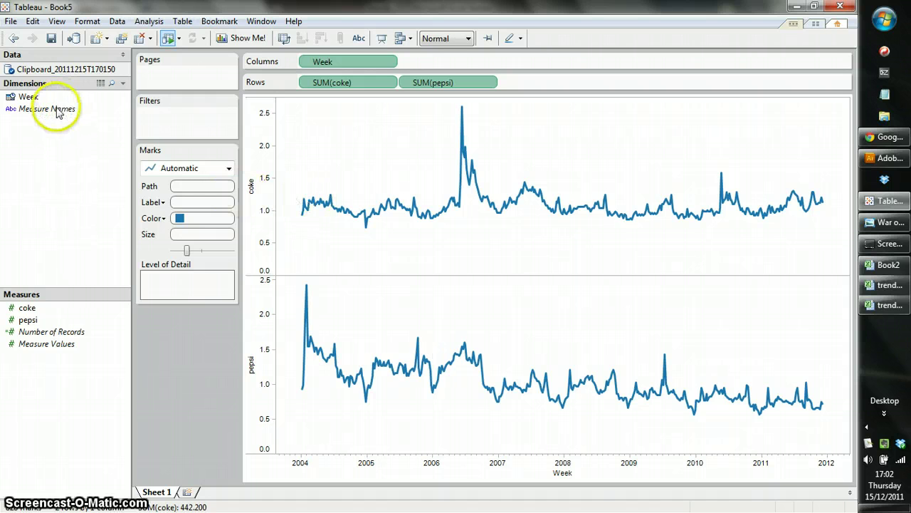
pyautogui.moveTo(56, 112); pyautogui.dragTo(203, 226)
# Edit the legend colours so coke is red and pepsi is blue
pyautogui.click(230, 315)
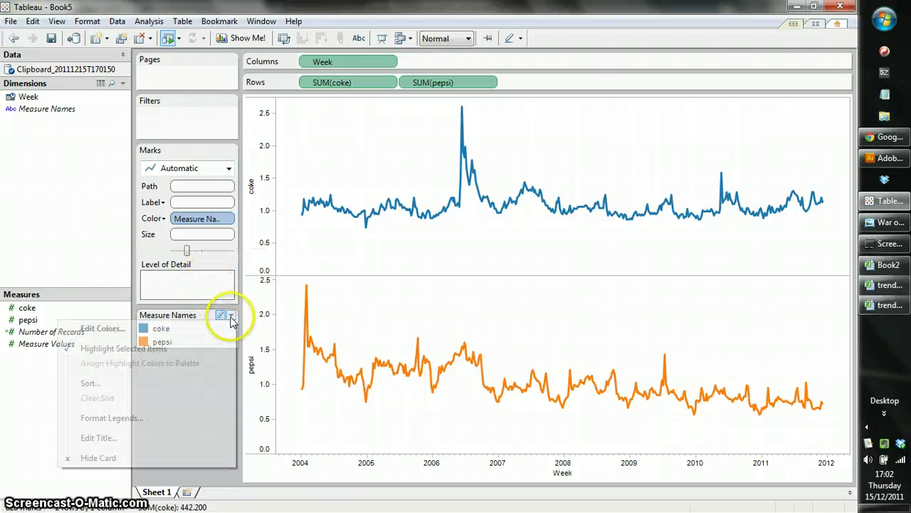
pyautogui.click(103, 328)
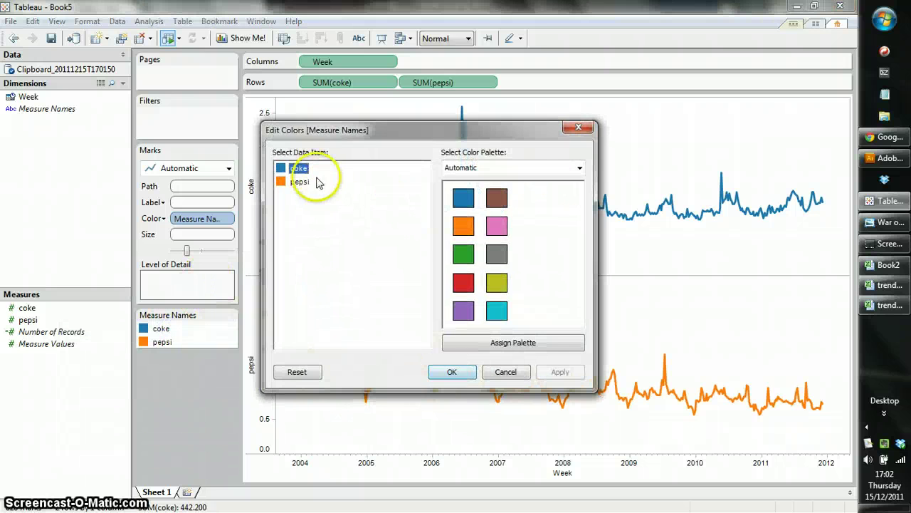
pyautogui.click(463, 282)
pyautogui.click(293, 182)
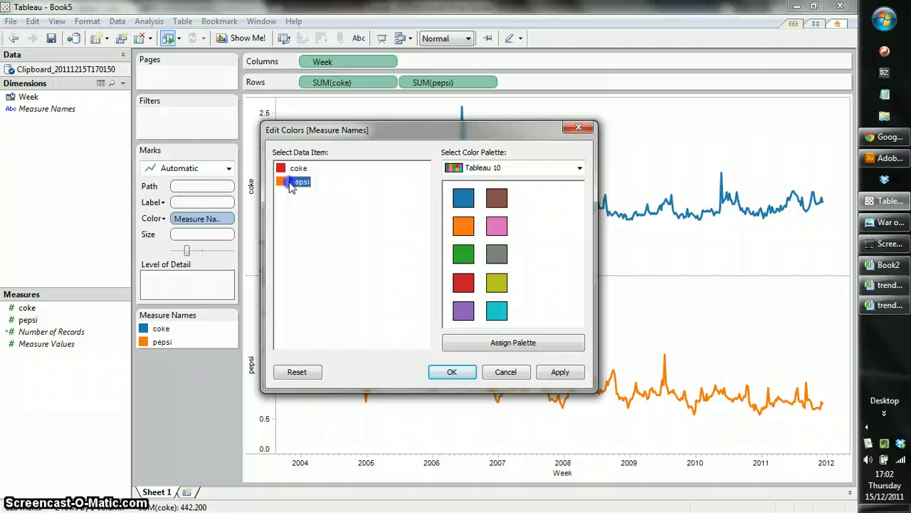
pyautogui.click(463, 198)
pyautogui.click(462, 372)
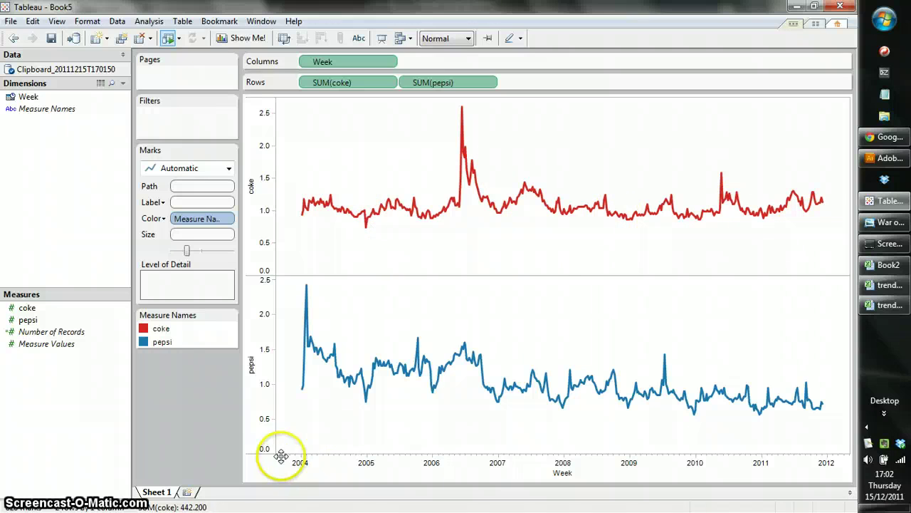
pyautogui.moveTo(281, 455)
pyautogui.mouseDown()
pyautogui.moveTo(297, 452)
pyautogui.moveTo(319, 373)
pyautogui.mouseUp()
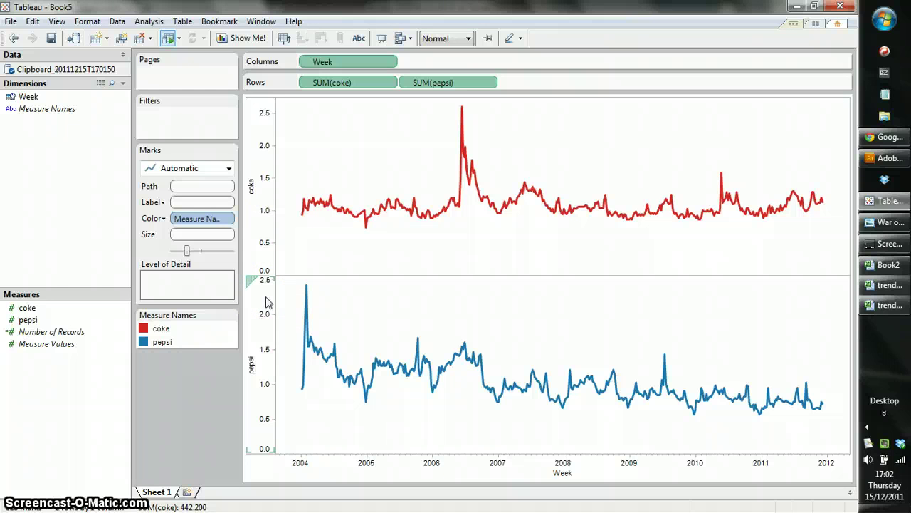
# Fix the coke axis range to run from 0 to 3
pyautogui.click(267, 162)
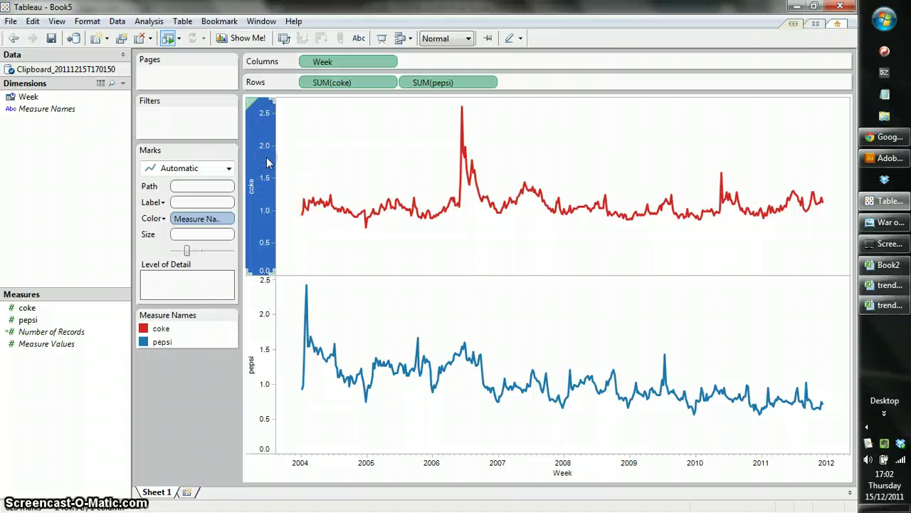
pyautogui.rightClick(267, 162)
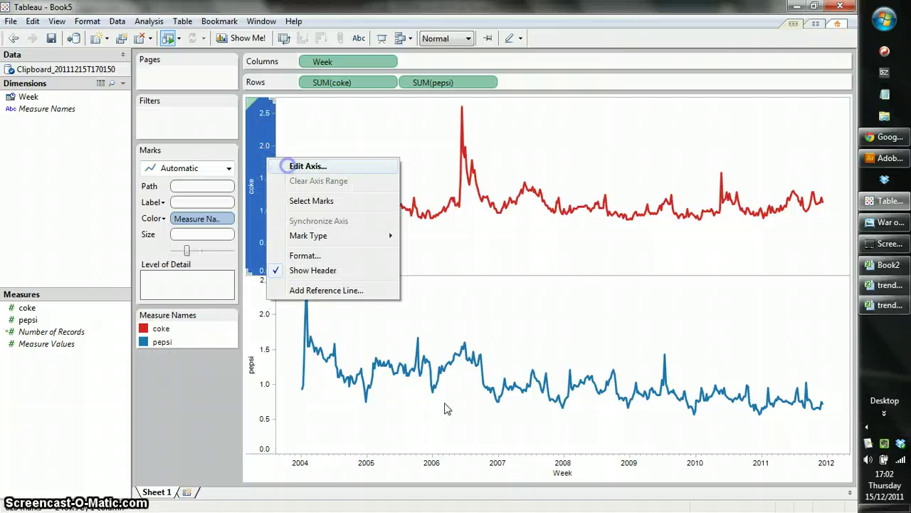
pyautogui.click(289, 166)
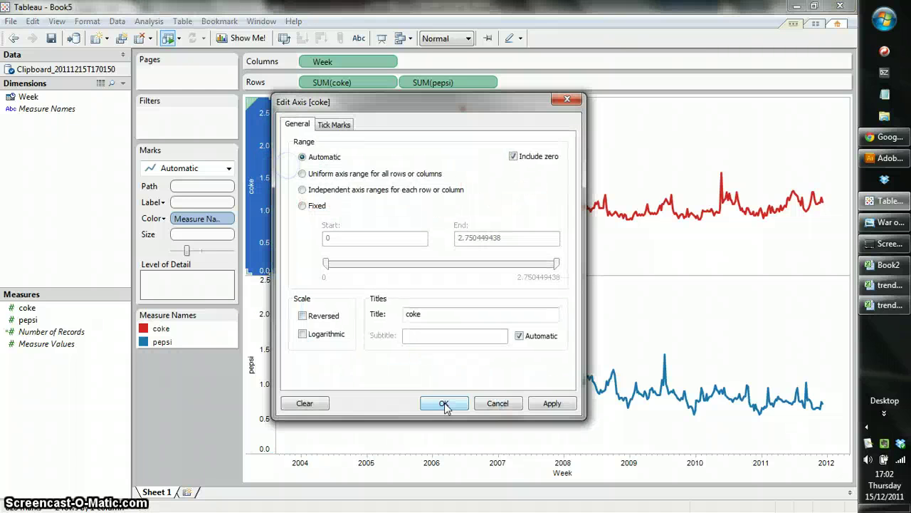
pyautogui.click(303, 206)
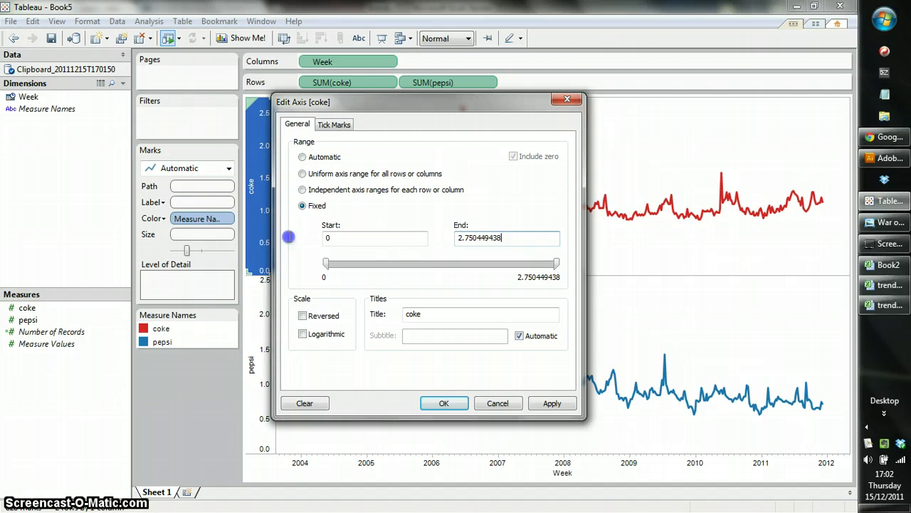
pyautogui.hotkey('ctrl', 'a')
pyautogui.write('3')
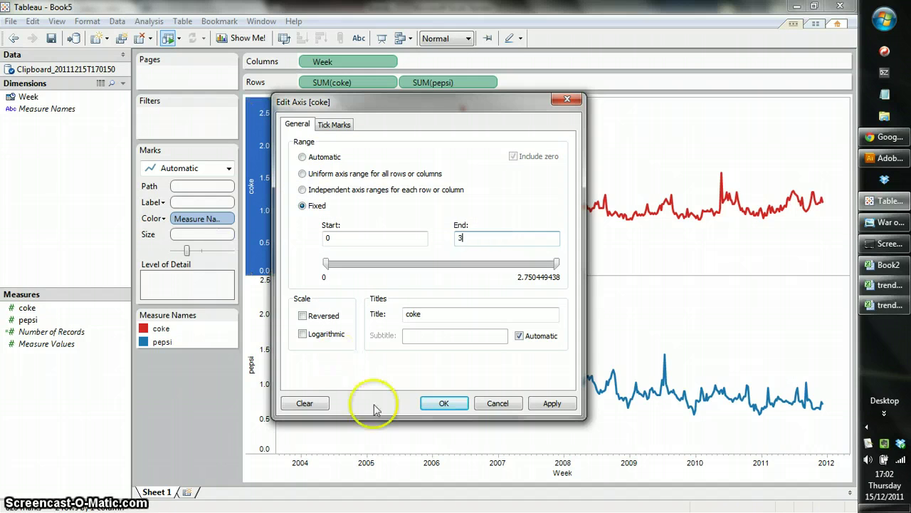
pyautogui.click(445, 404)
# Fix the pepsi axis range to 0 to 3 to match the coke axis
pyautogui.rightClick(263, 311)
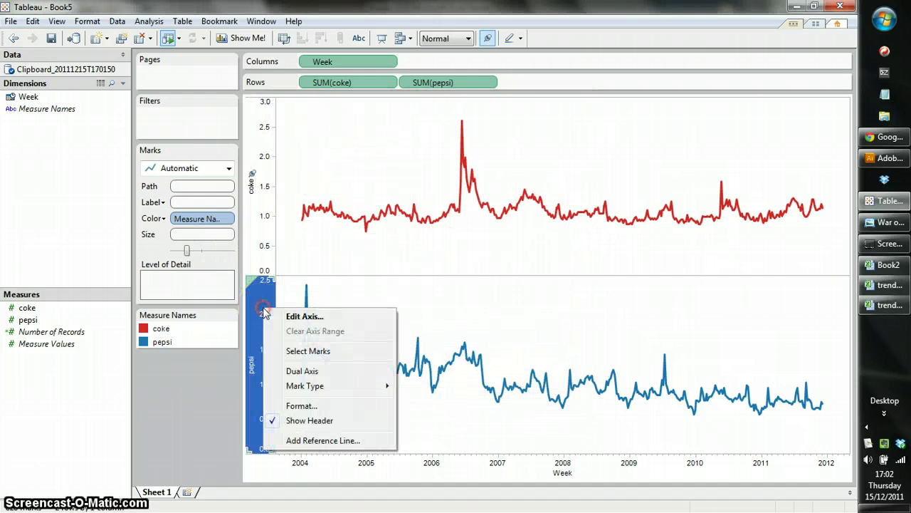
pyautogui.click(292, 316)
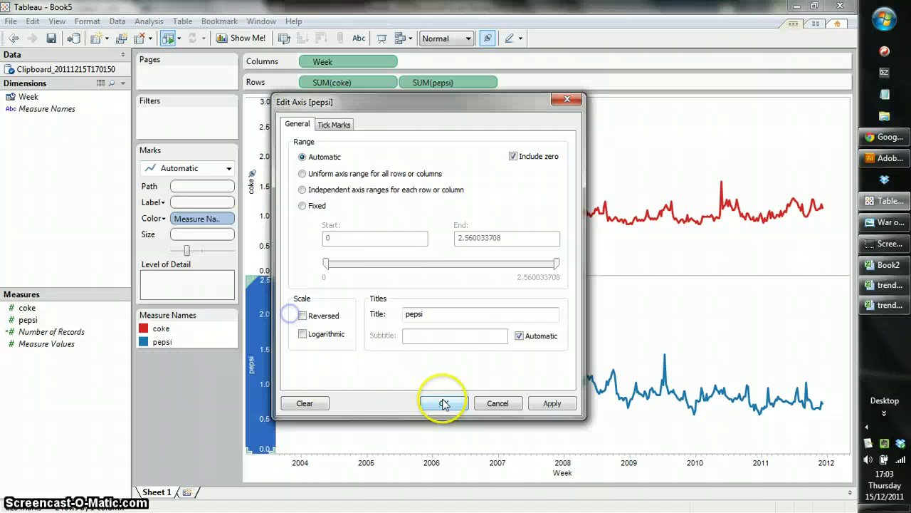
pyautogui.click(303, 207)
pyautogui.click(515, 237)
pyautogui.hotkey('ctrl', 'a')
pyautogui.write('3')
pyautogui.click(443, 404)
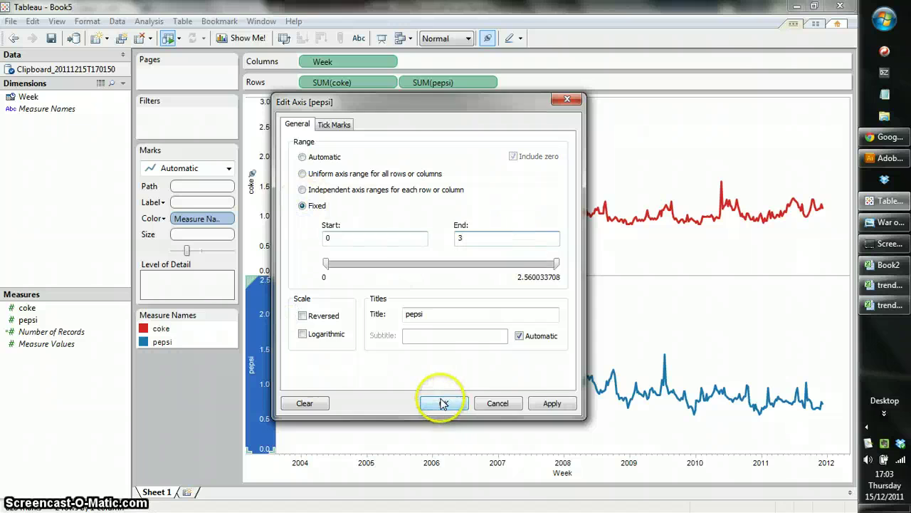
pyautogui.click(175, 411)
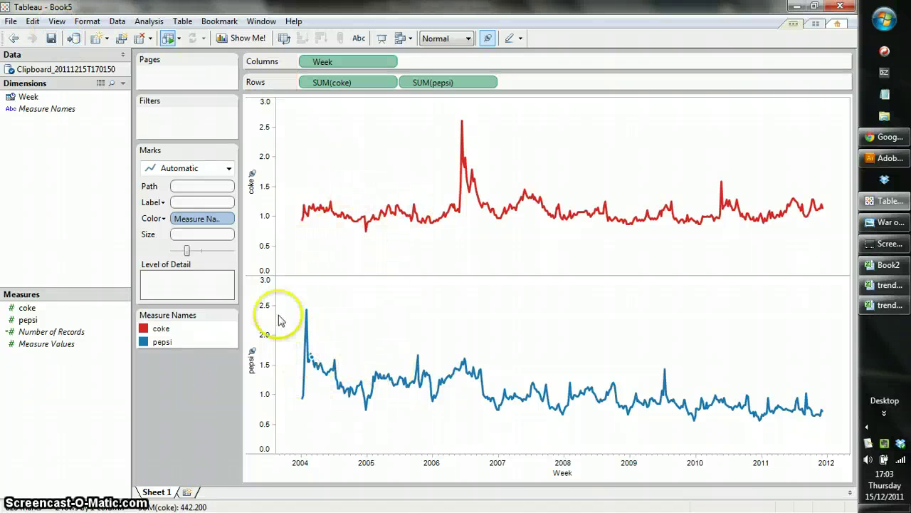
# Print the sheet to PDF with Unspecified paper size, saved as 'pepsi v coke'
pyautogui.click(11, 22)
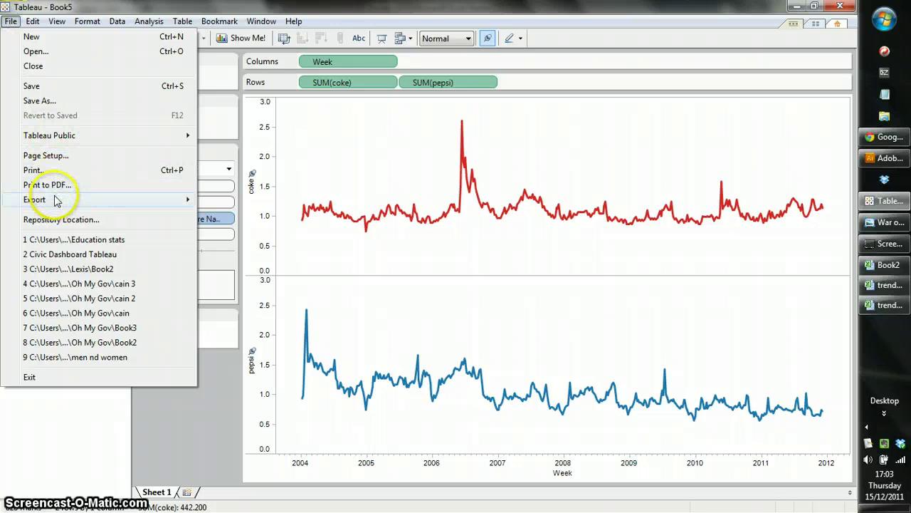
pyautogui.moveTo(57, 199)
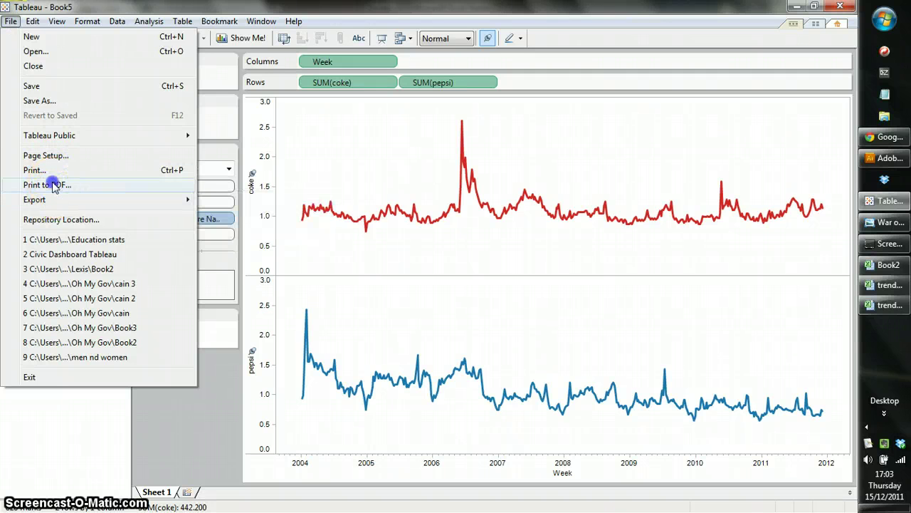
pyautogui.click(50, 184)
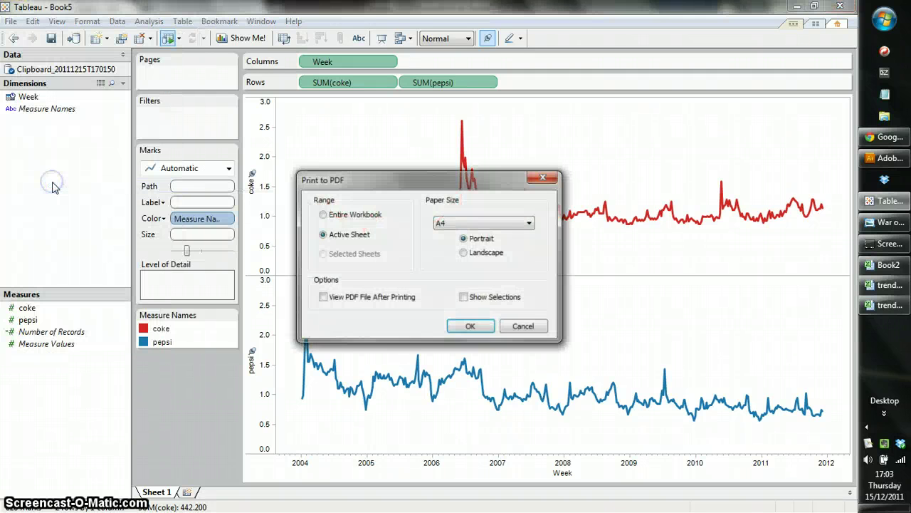
pyautogui.click(527, 224)
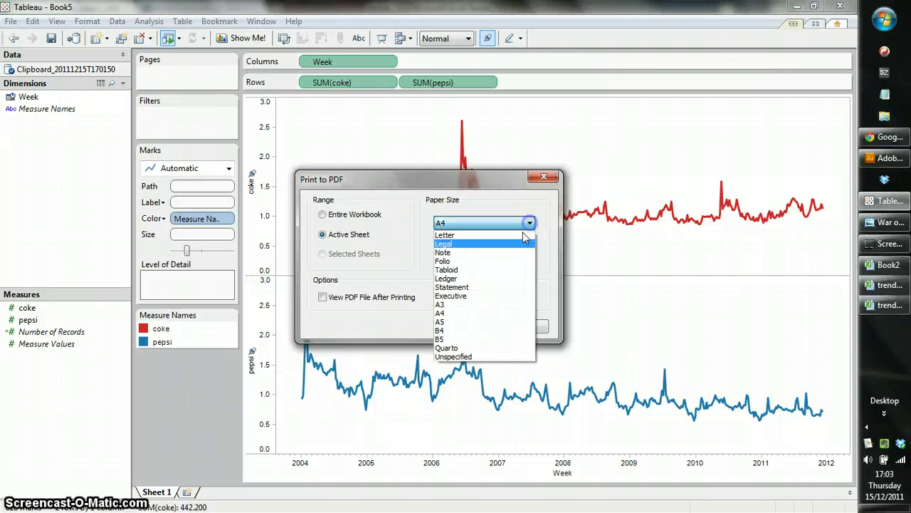
pyautogui.click(482, 359)
pyautogui.click(470, 328)
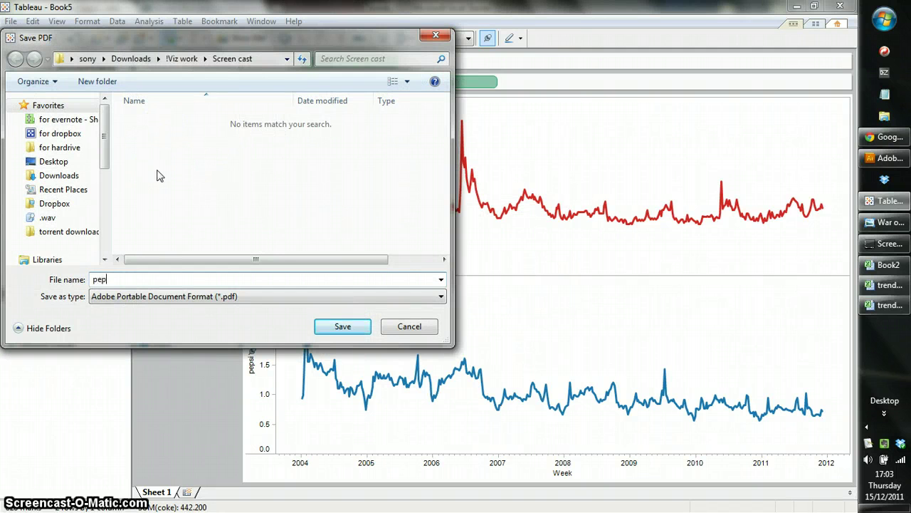
pyautogui.write('coke')
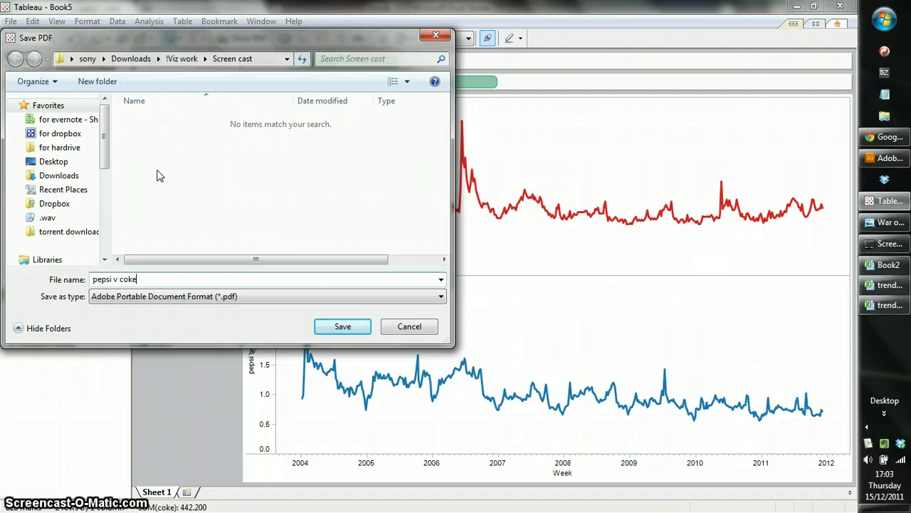
pyautogui.press('Return')
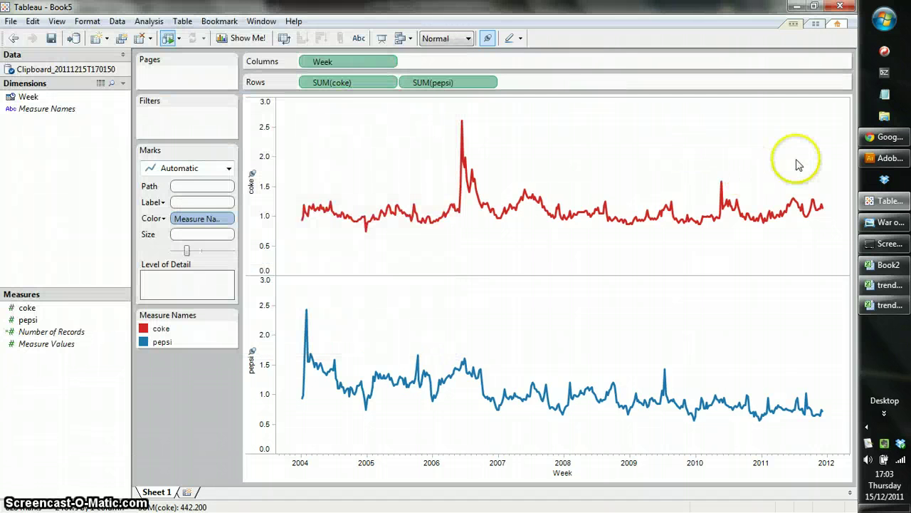
# Open pepsi v coke.pdf in Illustrator and dismiss the missing Arial font warning
pyautogui.click(880, 162)
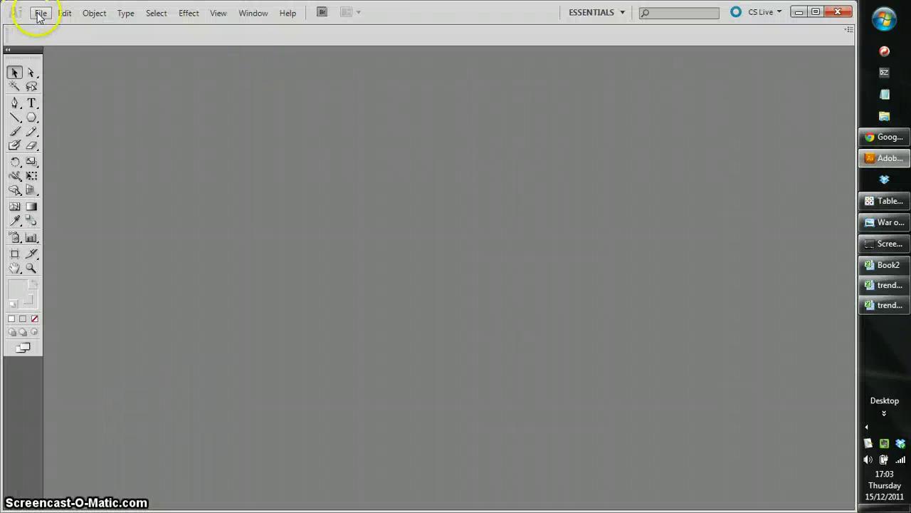
pyautogui.click(39, 15)
pyautogui.click(55, 56)
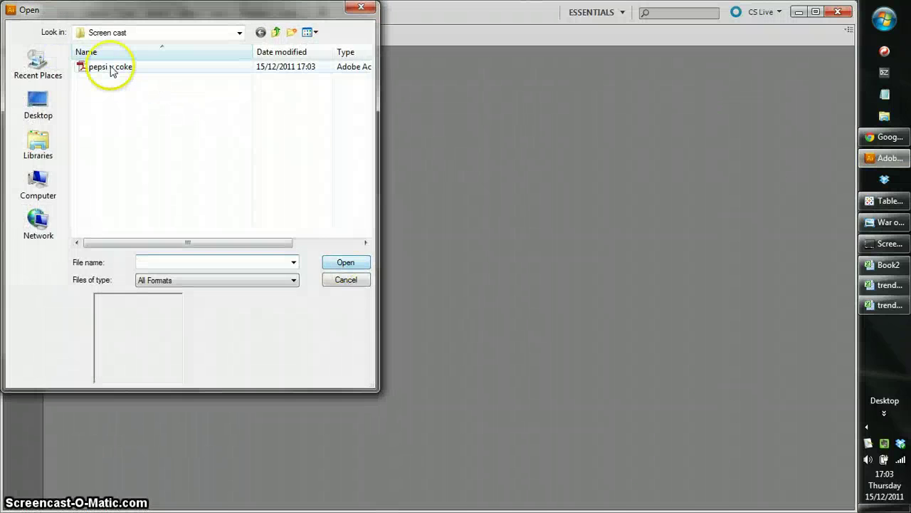
pyautogui.doubleClick(104, 71)
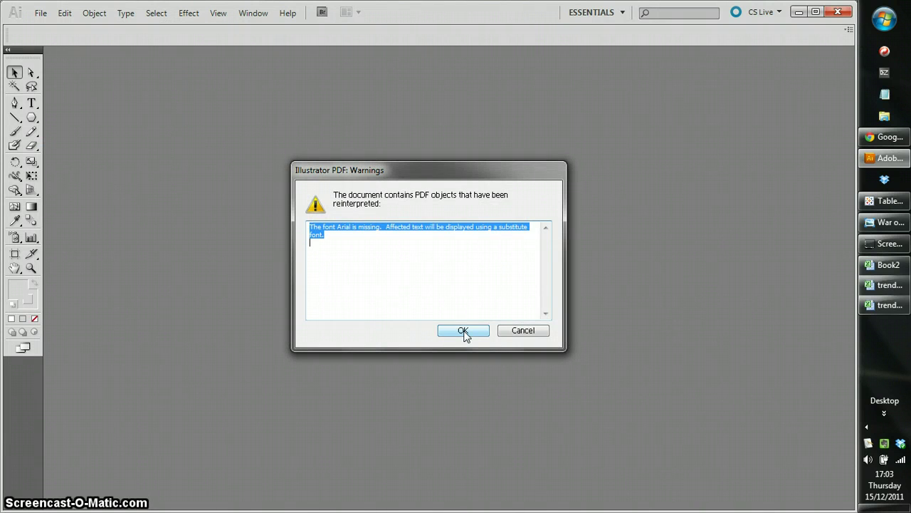
pyautogui.click(462, 331)
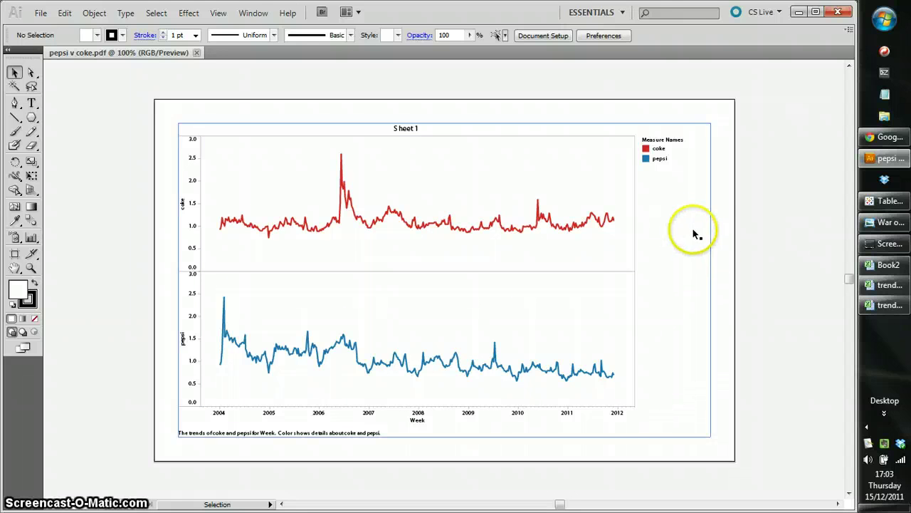
# Select all of the chart artwork and ungroup it twice so every element is separate
pyautogui.click(606, 209)
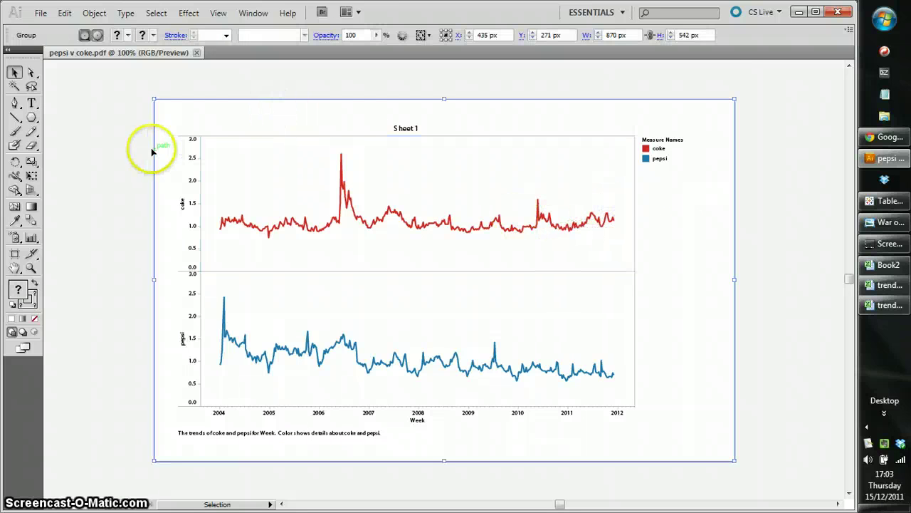
pyautogui.click(110, 139)
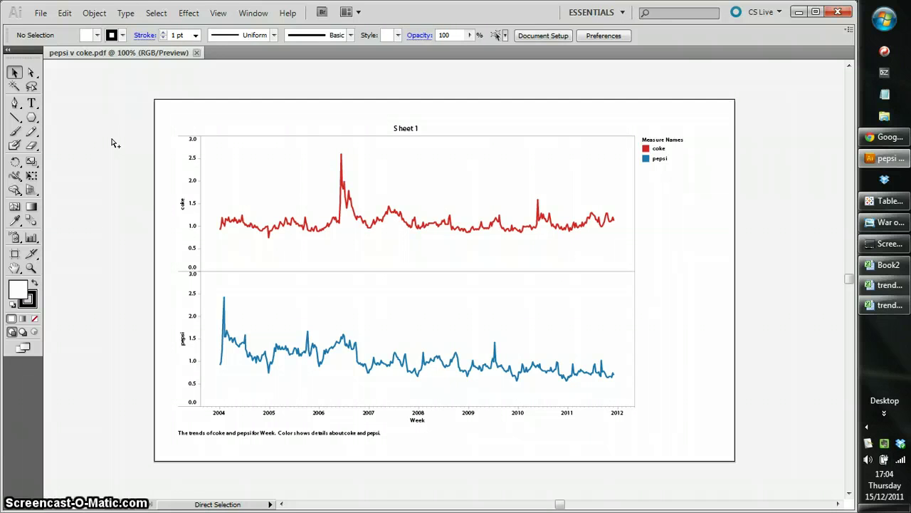
pyautogui.hotkey('ctrl', 'a')
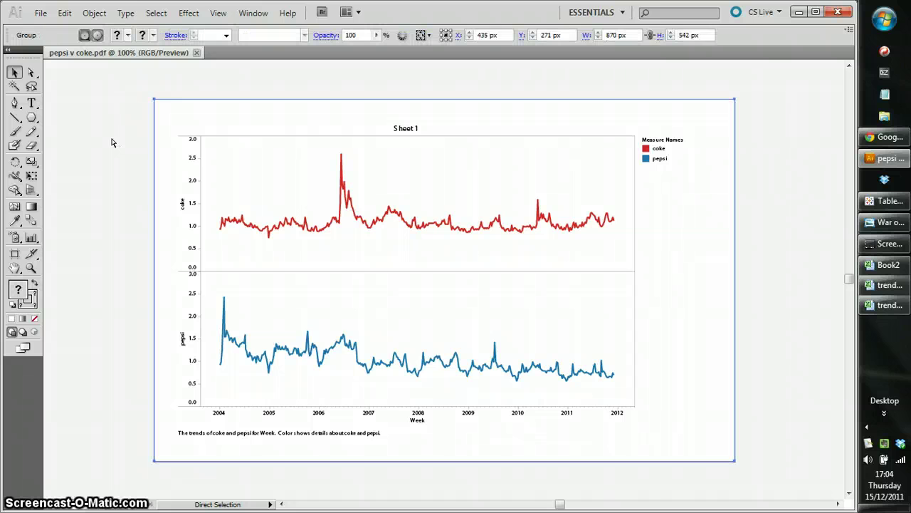
pyautogui.hotkey('ctrl', 'shift', 'g')
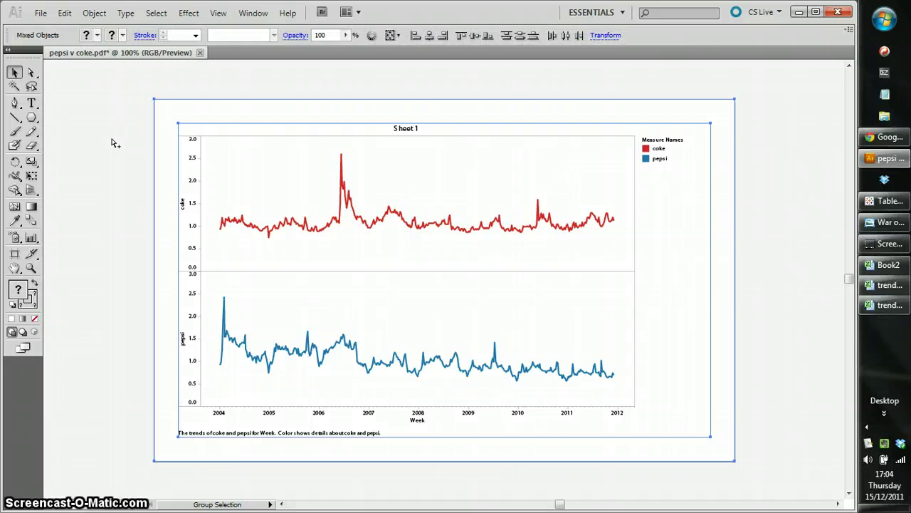
pyautogui.hotkey('ctrl', 'shift', 'g')
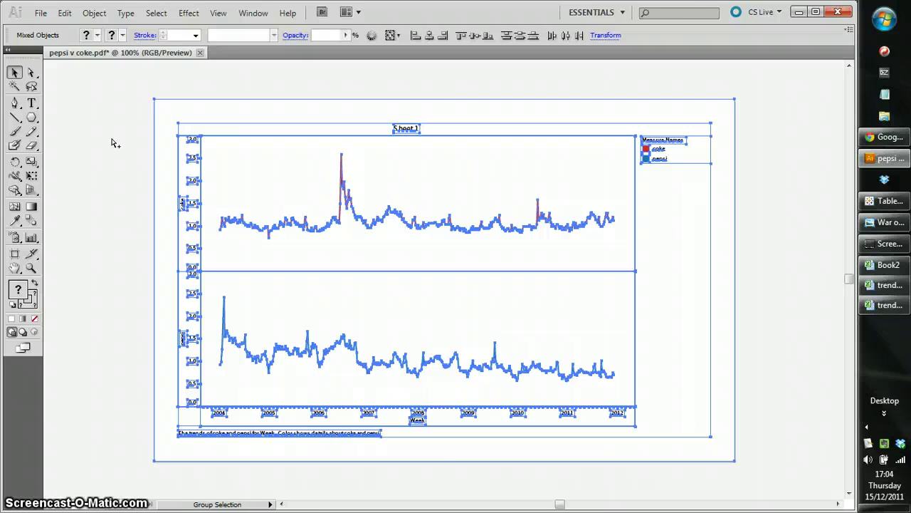
pyautogui.click(109, 296)
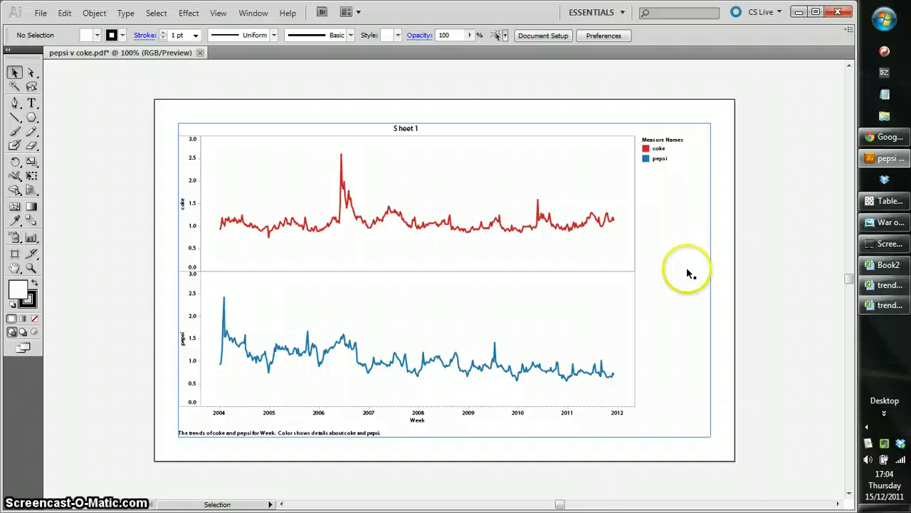
# Delete the Sheet 1 title, the chart caption and the Week axis title
pyautogui.moveTo(752, 264)
pyautogui.mouseDown()
pyautogui.moveTo(680, 236)
pyautogui.moveTo(664, 207)
pyautogui.mouseUp()
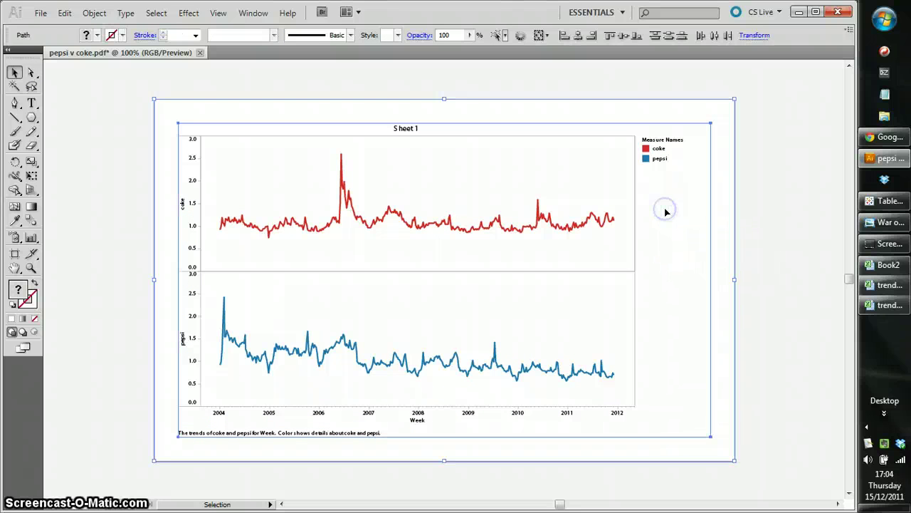
pyautogui.moveTo(640, 122); pyautogui.dragTo(640, 122)
pyautogui.click(642, 122)
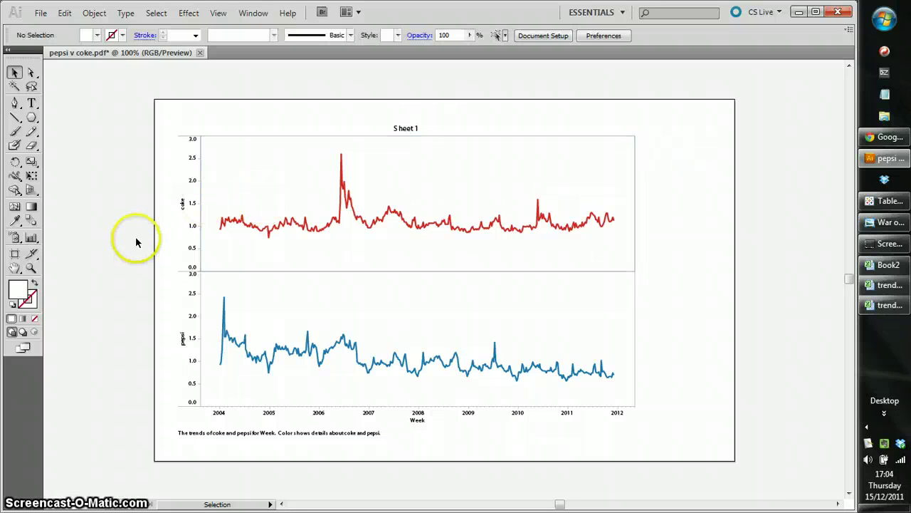
pyautogui.click(390, 127)
pyautogui.keyDown('shift'); pyautogui.click(403, 126); pyautogui.keyUp('shift')
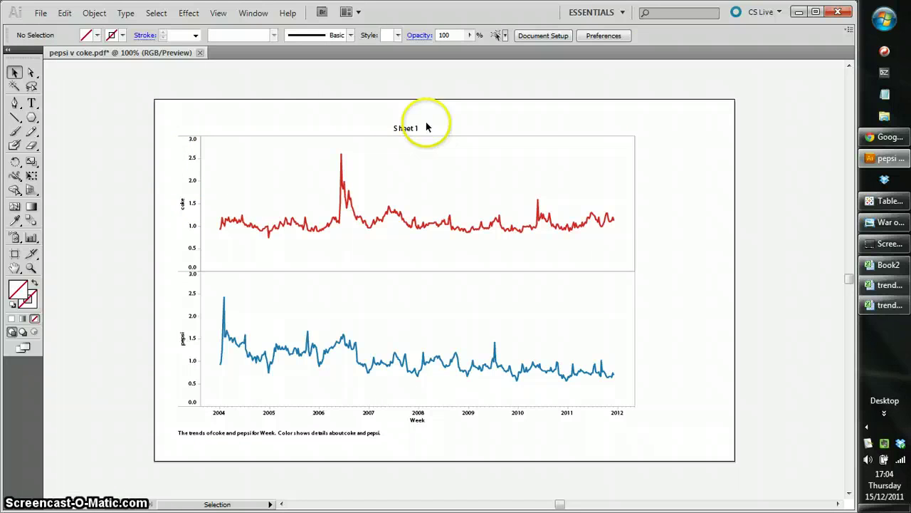
pyautogui.click(388, 129)
pyautogui.press('Delete')
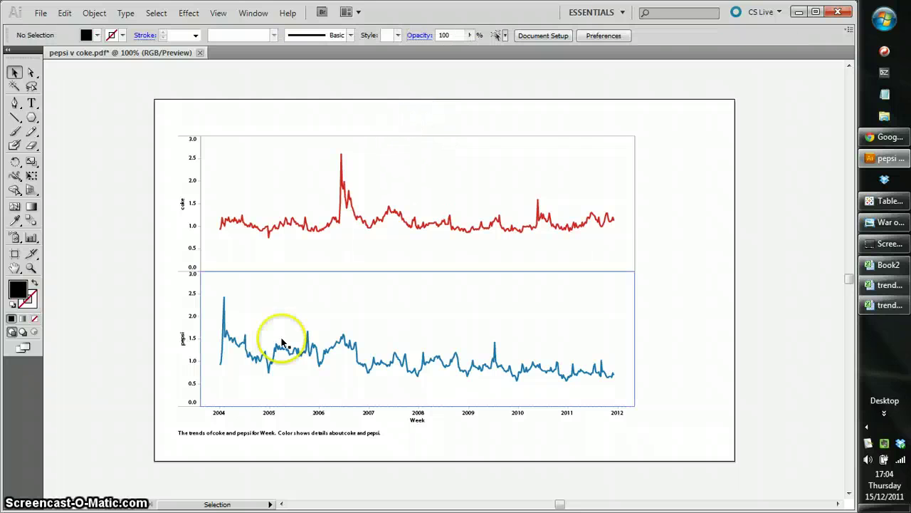
pyautogui.moveTo(171, 430); pyautogui.dragTo(398, 420)
pyautogui.press('Delete')
pyautogui.click(427, 441)
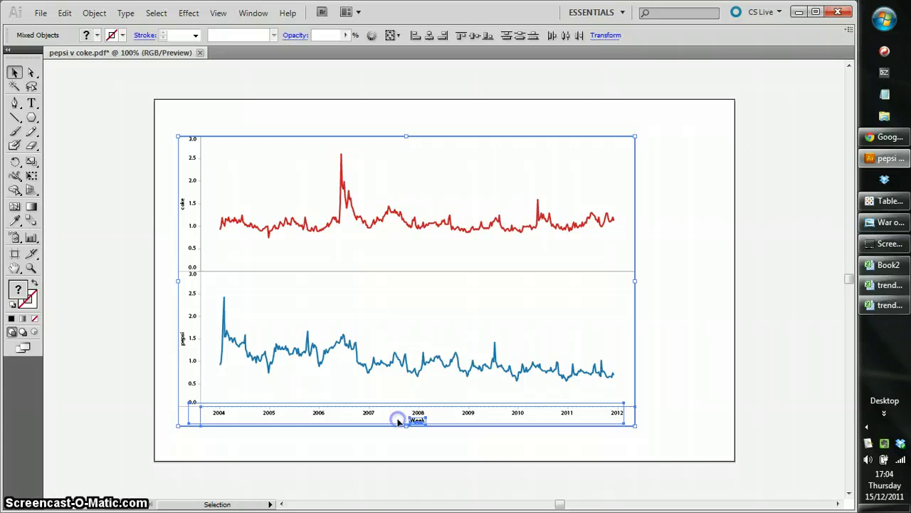
pyautogui.press('Delete')
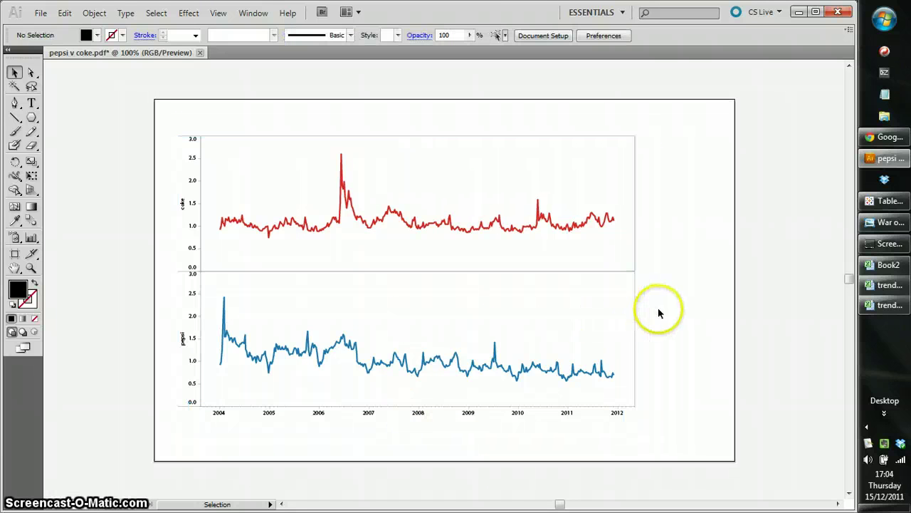
# Delete both plot backgrounds and the plot frame, keeping the divider line between plots
pyautogui.click(614, 307)
pyautogui.press('Delete')
pyautogui.click(630, 252)
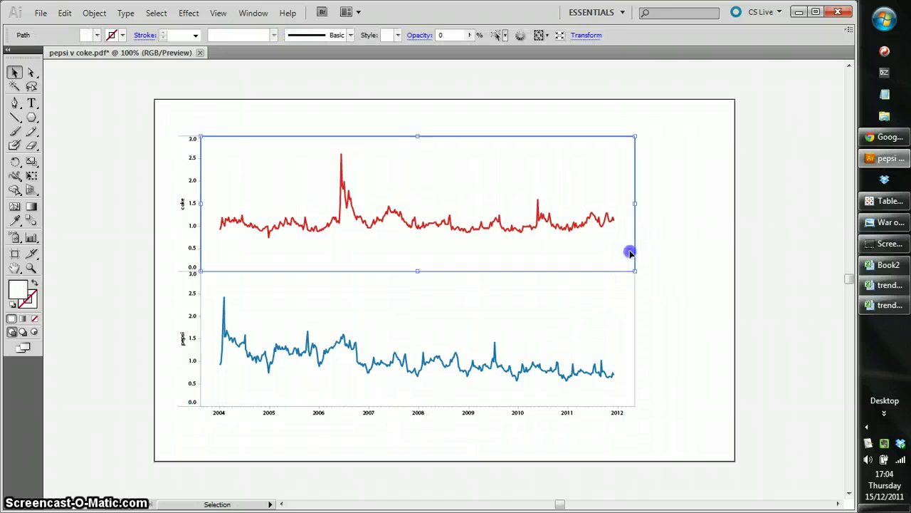
pyautogui.press('Delete')
pyautogui.click(602, 164)
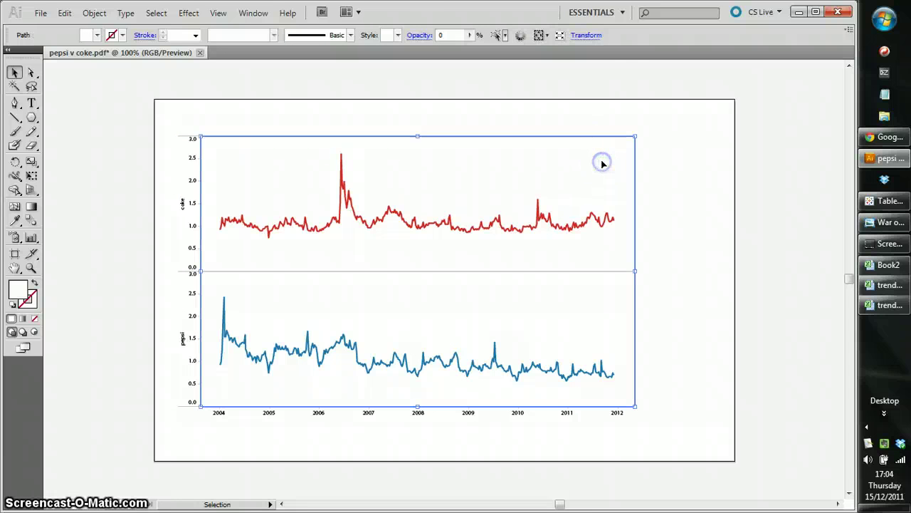
pyautogui.press('Delete')
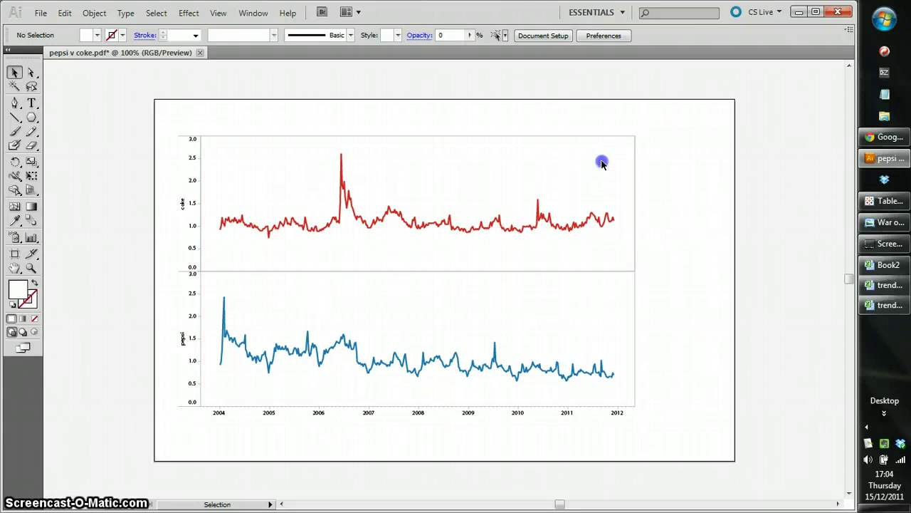
pyautogui.moveTo(665, 283); pyautogui.dragTo(607, 271)
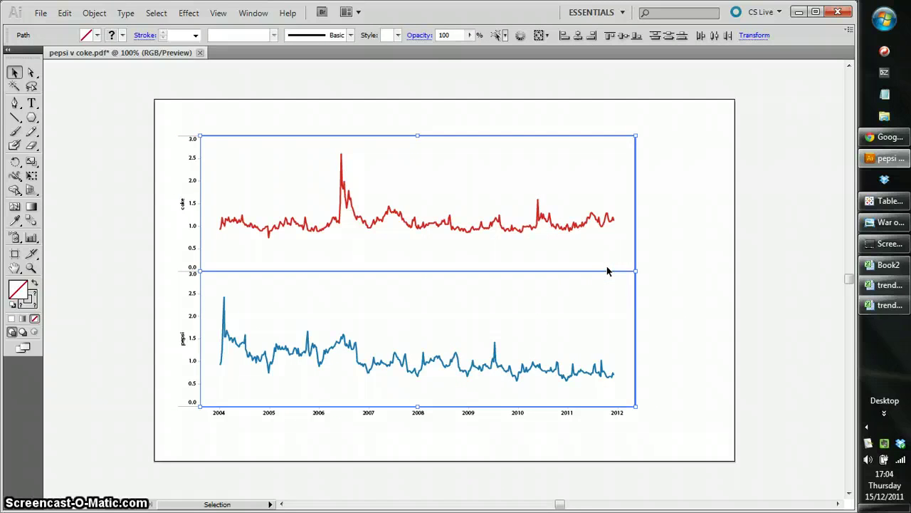
pyautogui.press('Delete')
pyautogui.hotkey('ctrl', 'z')
pyautogui.click(671, 265)
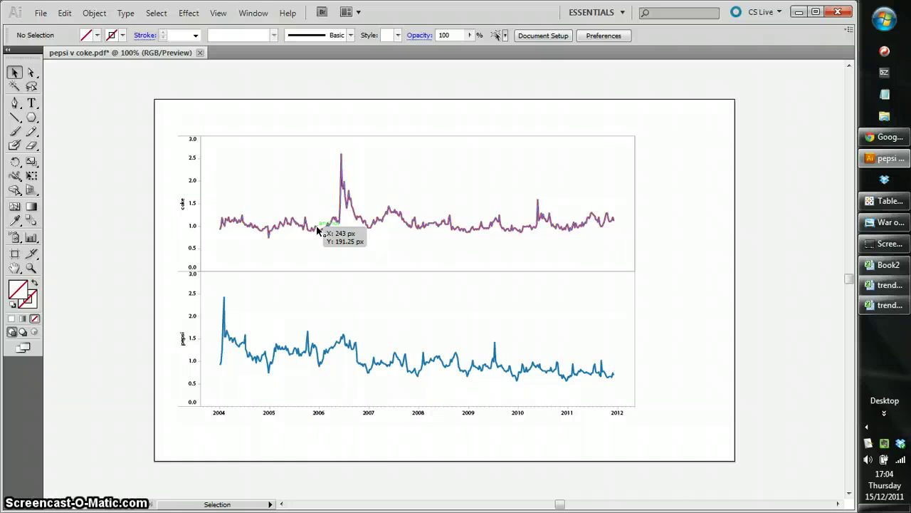
pyautogui.click(674, 232)
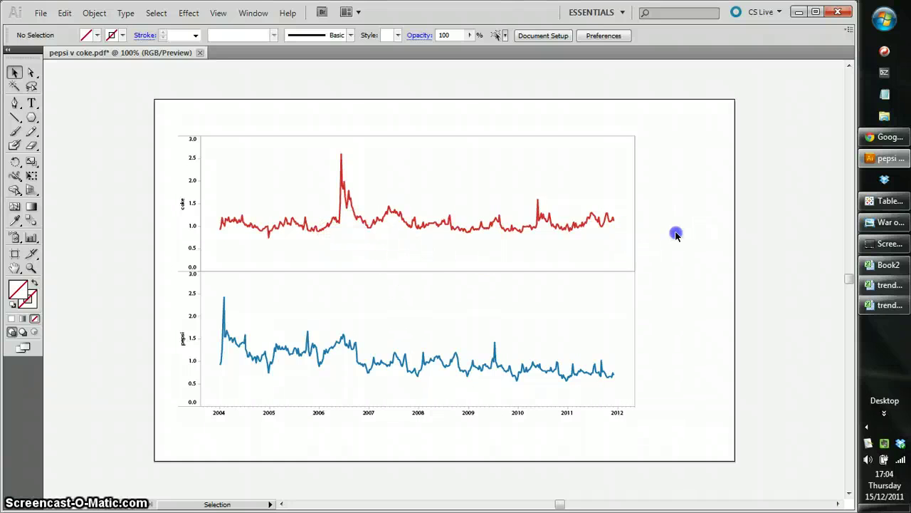
pyautogui.click(890, 223)
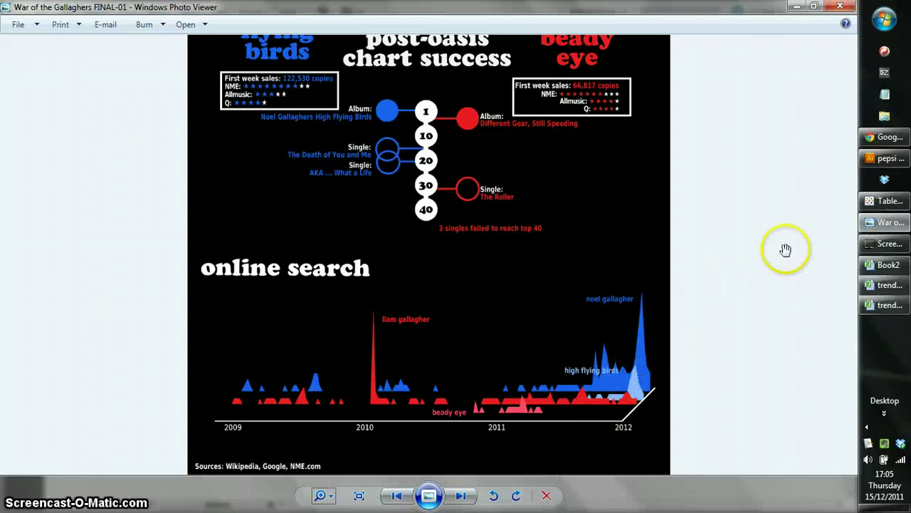
pyautogui.click(882, 138)
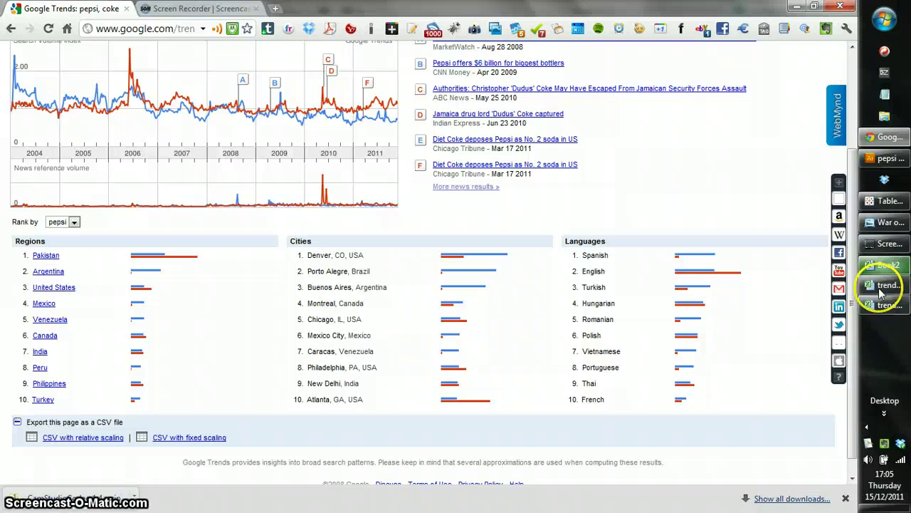
pyautogui.click(883, 161)
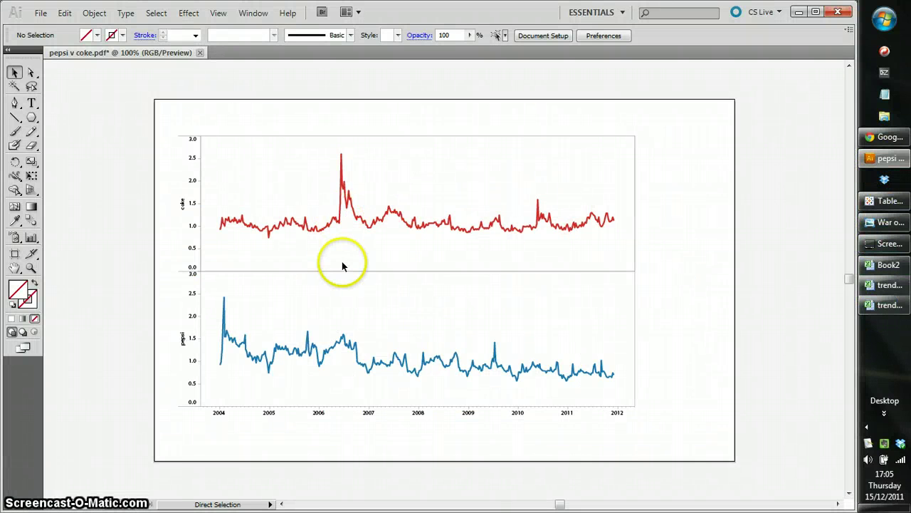
# Draw a vertical line from the coke line's 2004 start to the baseline, styled with the red coke stroke
pyautogui.hotkey('ctrl', '+')
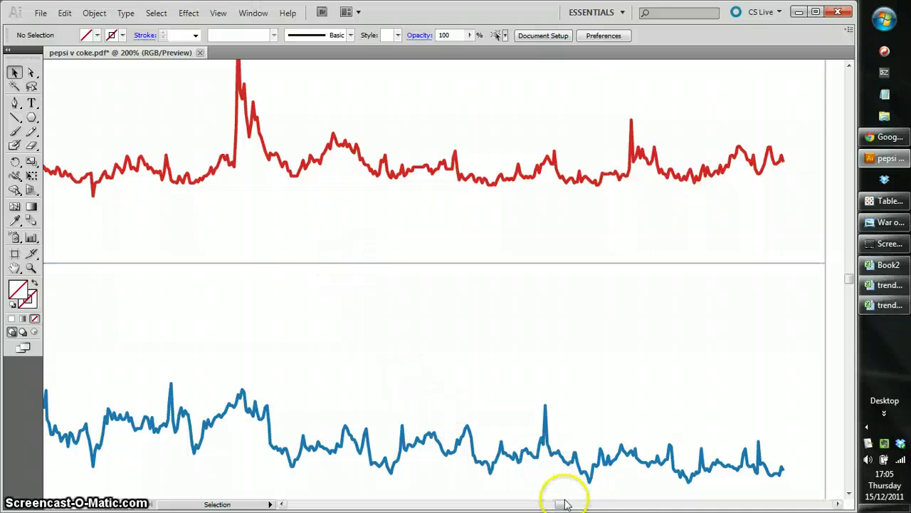
pyautogui.moveTo(562, 504); pyautogui.dragTo(557, 504)
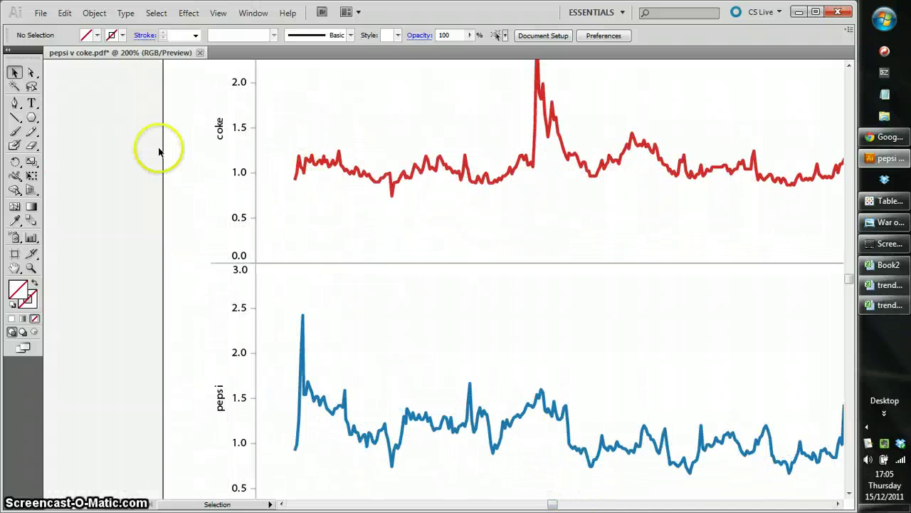
pyautogui.click(17, 120)
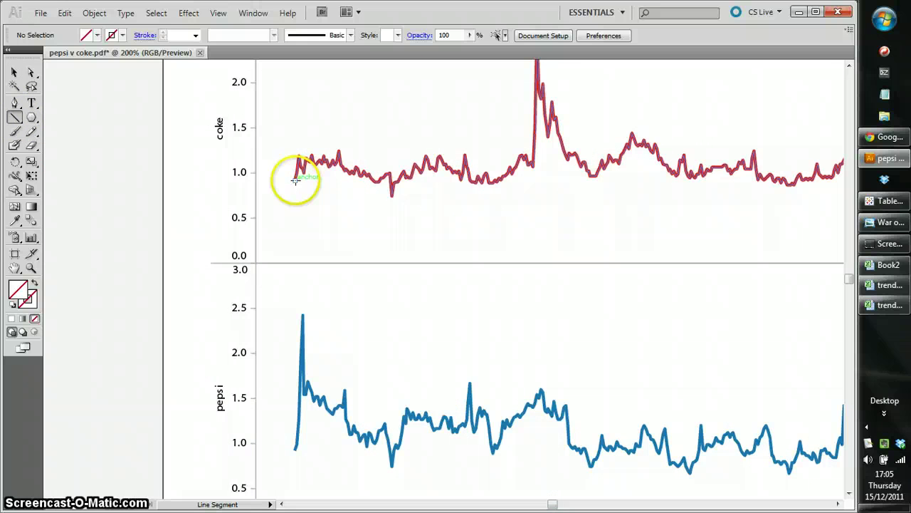
pyautogui.moveTo(296, 179); pyautogui.dragTo(295, 263)
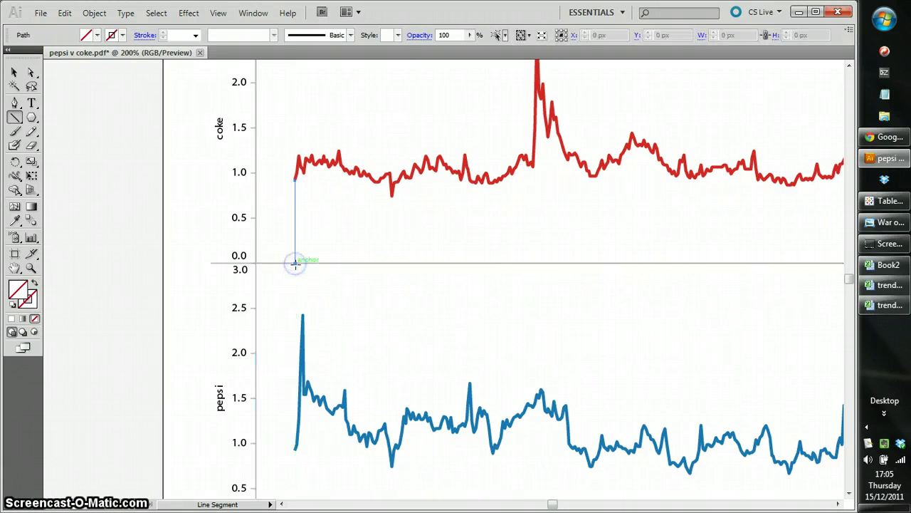
pyautogui.click(15, 223)
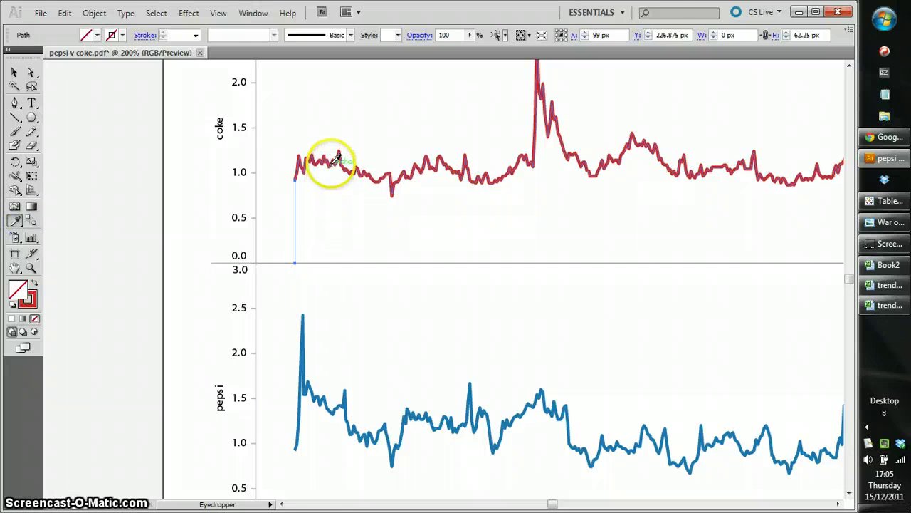
pyautogui.click(336, 159)
pyautogui.click(15, 73)
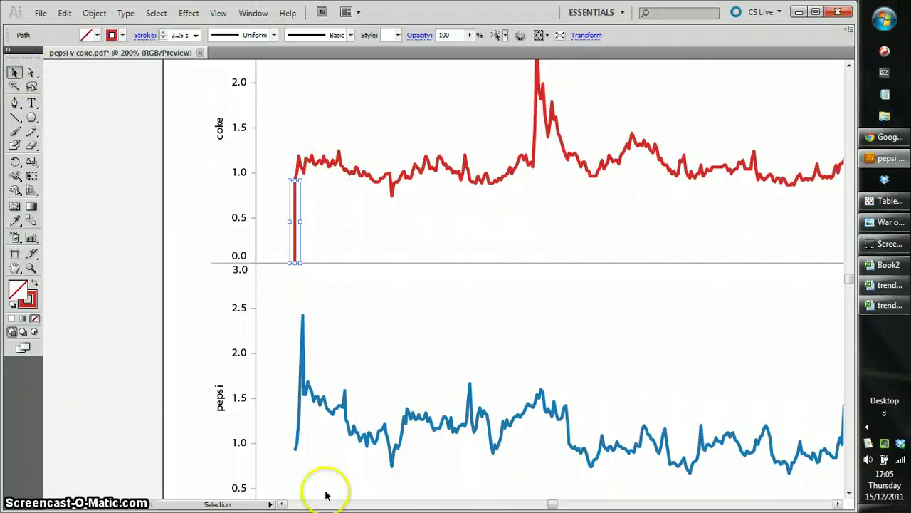
# Draw a vertical line at coke's 2012 end and a baseline along the 0.0 axis
pyautogui.moveTo(553, 504); pyautogui.dragTo(567, 504)
pyautogui.moveTo(493, 171)
pyautogui.mouseDown()
pyautogui.moveTo(507, 159)
pyautogui.moveTo(517, 291)
pyautogui.moveTo(510, 262)
pyautogui.mouseUp()
pyautogui.hotkey('ctrl', '-')
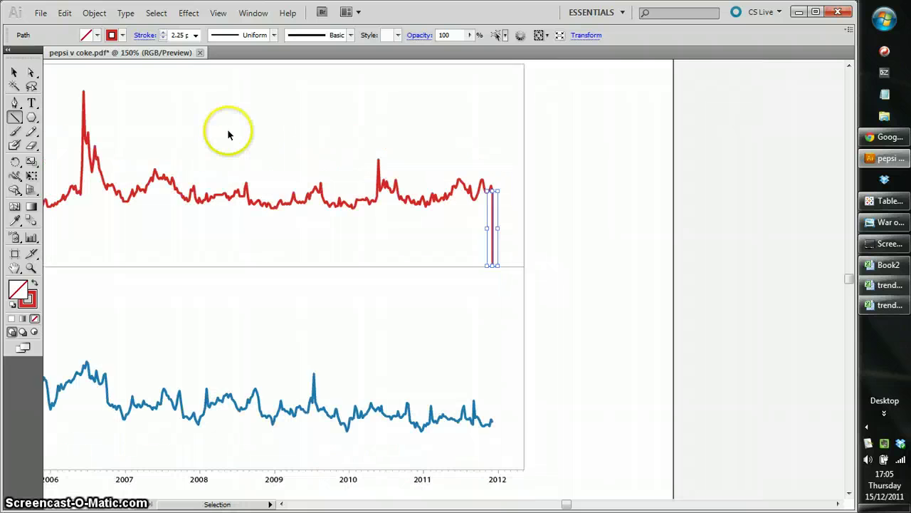
pyautogui.moveTo(566, 504); pyautogui.dragTo(559, 504)
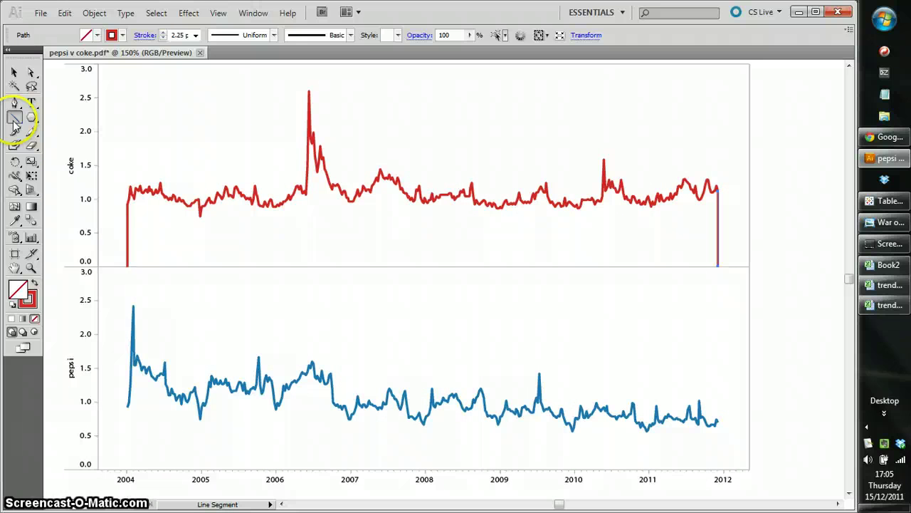
pyautogui.moveTo(127, 265); pyautogui.dragTo(719, 266)
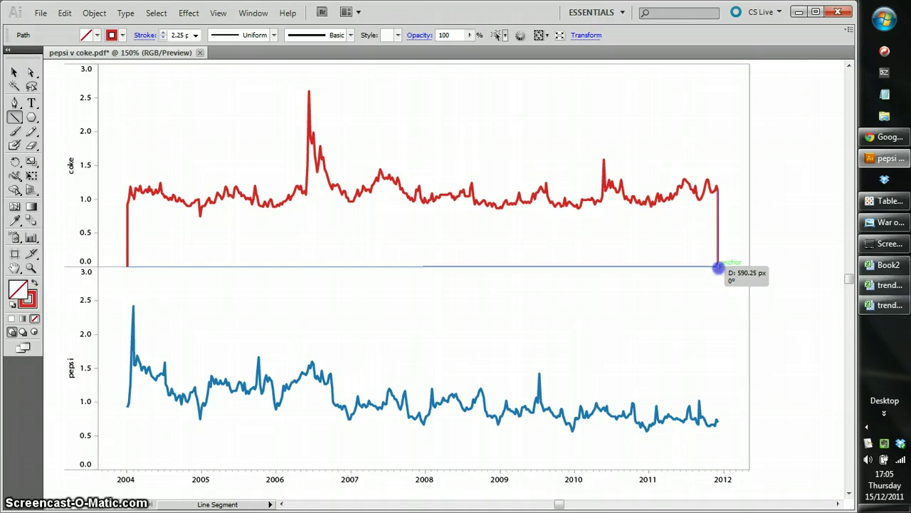
pyautogui.moveTo(718, 269); pyautogui.dragTo(719, 268)
pyautogui.click(13, 72)
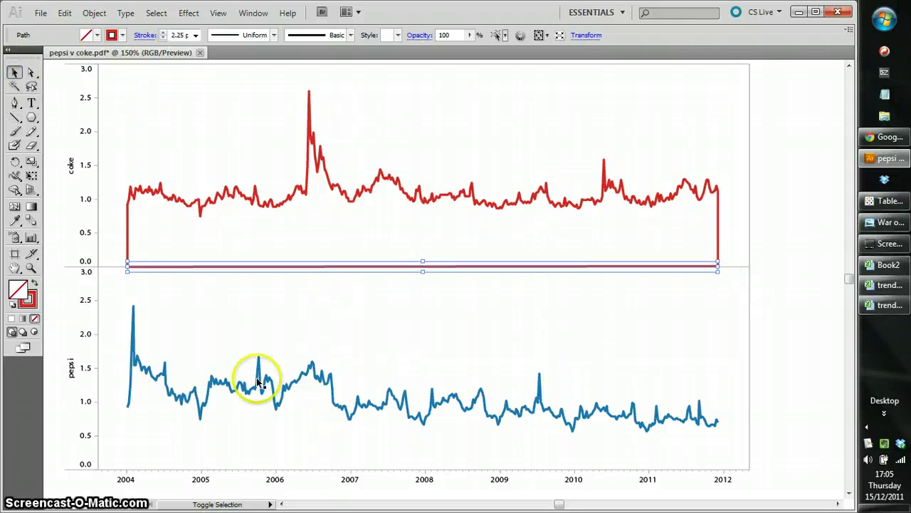
# Join the coke line and its edge lines into one path
pyautogui.keyDown('shift'); pyautogui.click(128, 225); pyautogui.keyUp('shift')
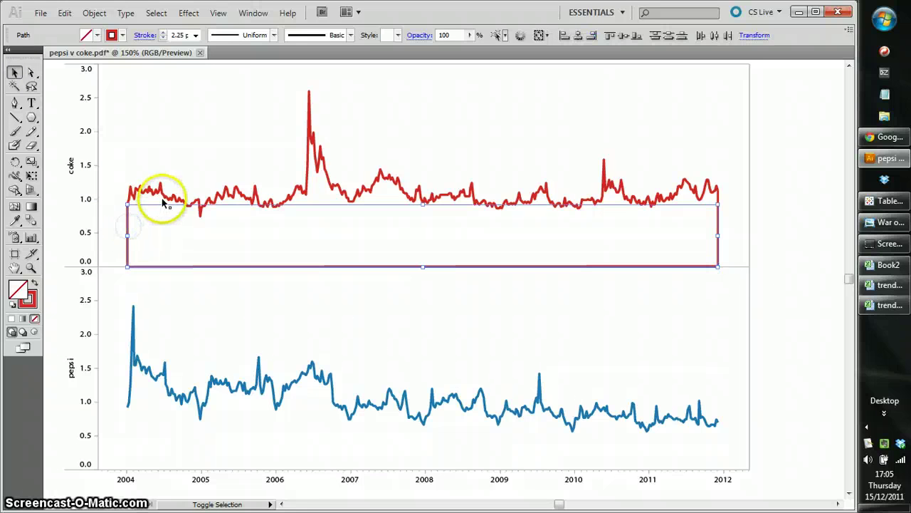
pyautogui.keyDown('shift'); pyautogui.click(162, 202); pyautogui.keyUp('shift')
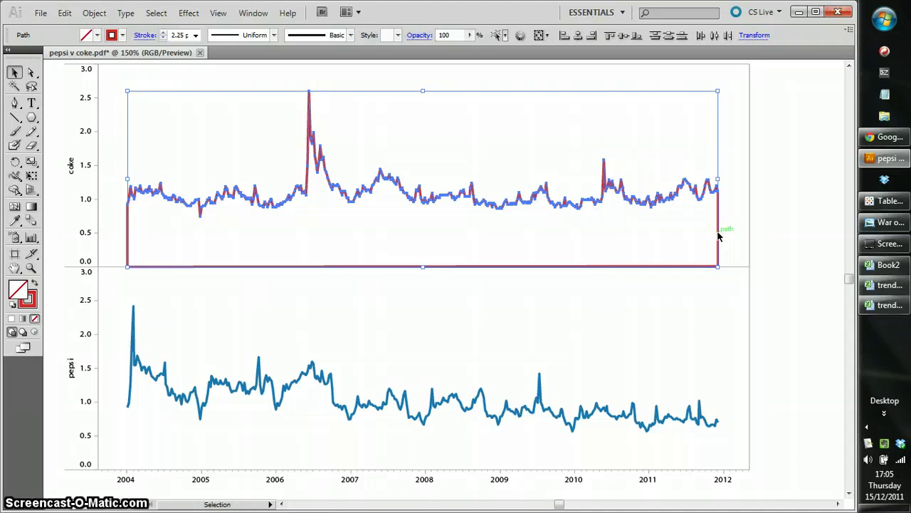
pyautogui.rightClick(536, 199)
pyautogui.click(574, 277)
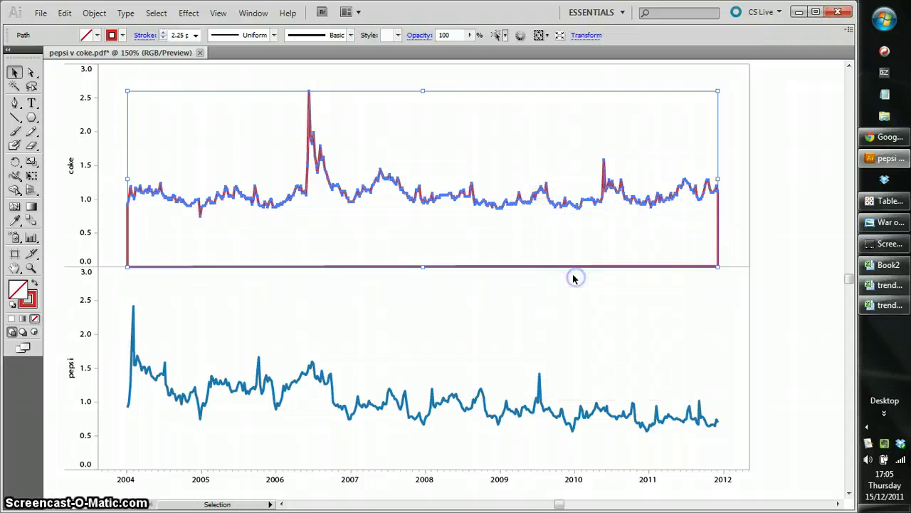
pyautogui.click(111, 102)
# Swap the joined coke path's stroke to fill so it becomes a solid red area
pyautogui.click(188, 195)
pyautogui.click(186, 202)
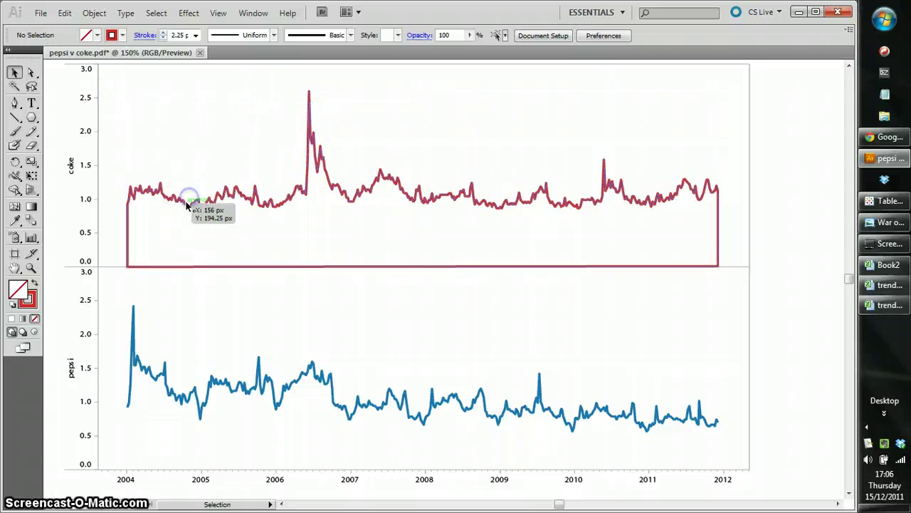
pyautogui.moveTo(185, 204)
pyautogui.mouseDown()
pyautogui.moveTo(184, 178)
pyautogui.moveTo(186, 190)
pyautogui.mouseUp()
pyautogui.click(309, 198)
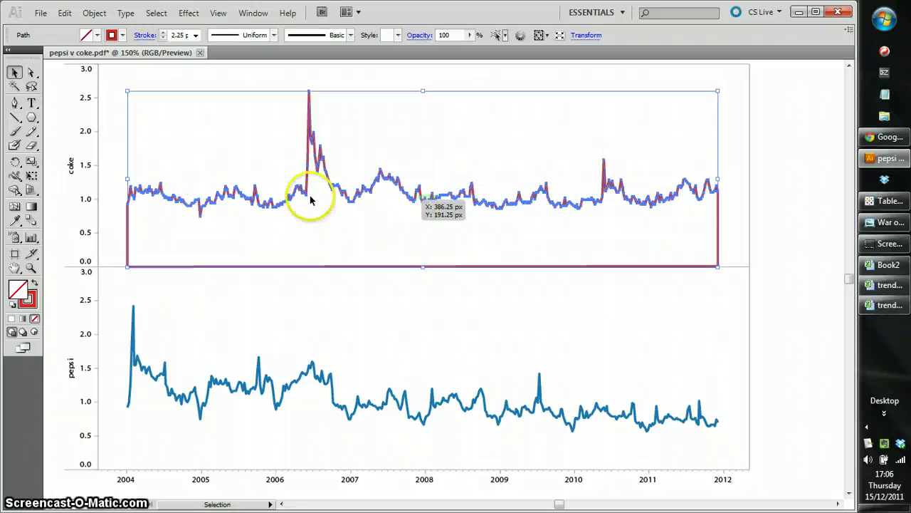
pyautogui.click(692, 206)
pyautogui.click(779, 204)
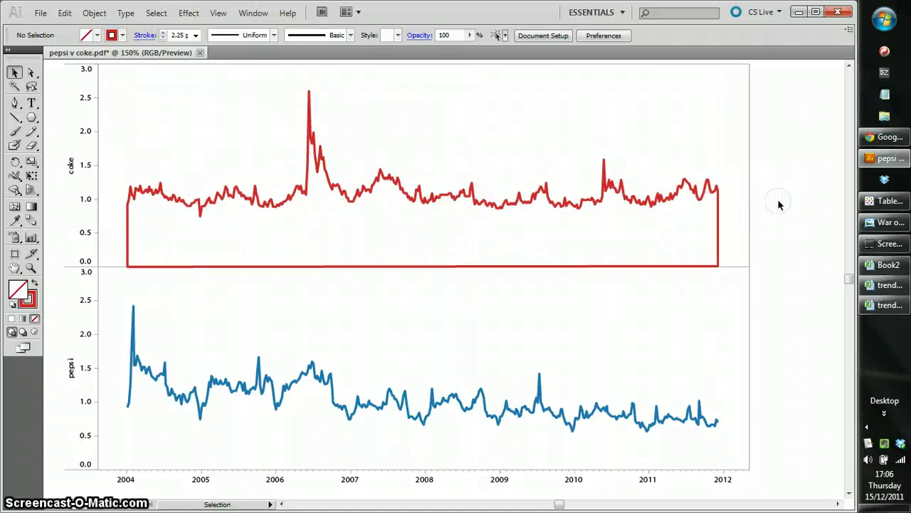
pyautogui.click(264, 205)
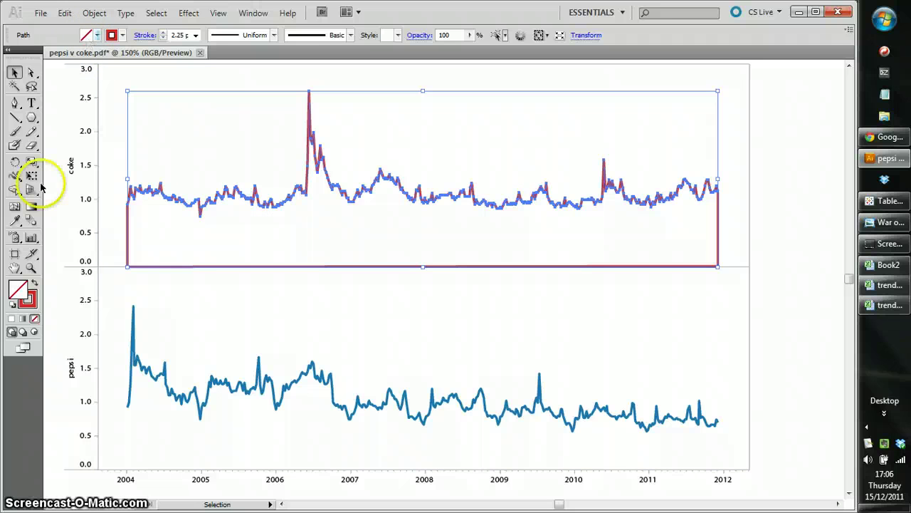
pyautogui.click(35, 285)
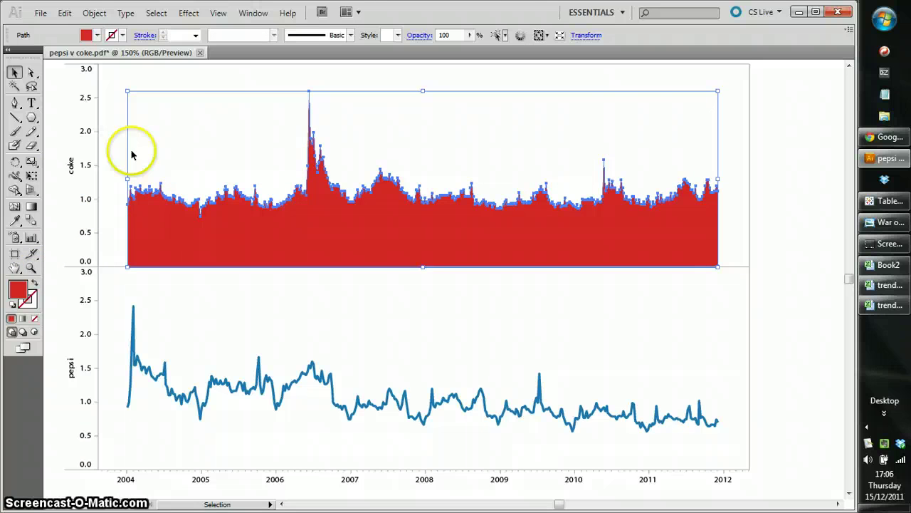
pyautogui.click(220, 319)
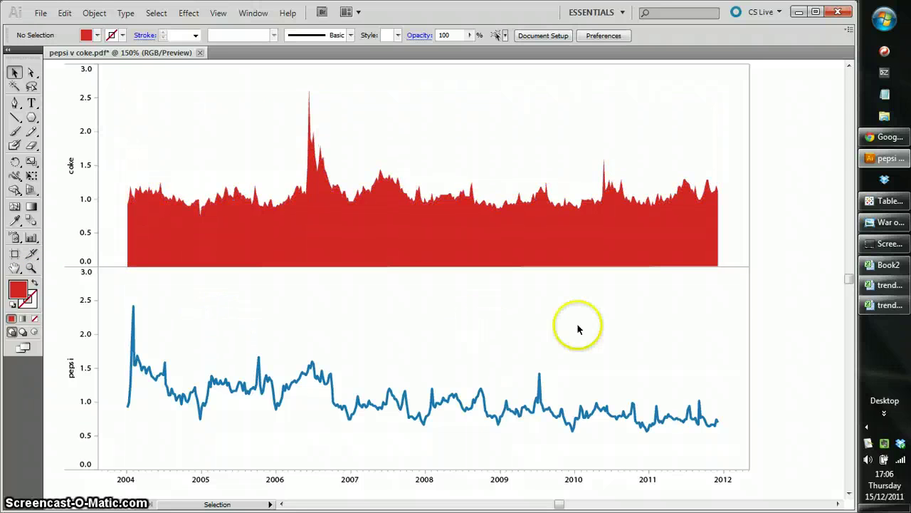
pyautogui.moveTo(849, 276); pyautogui.dragTo(850, 283)
# Draw blue vertical edge lines at 2004 and 2012 and a zero baseline under the pepsi line
pyautogui.click(14, 117)
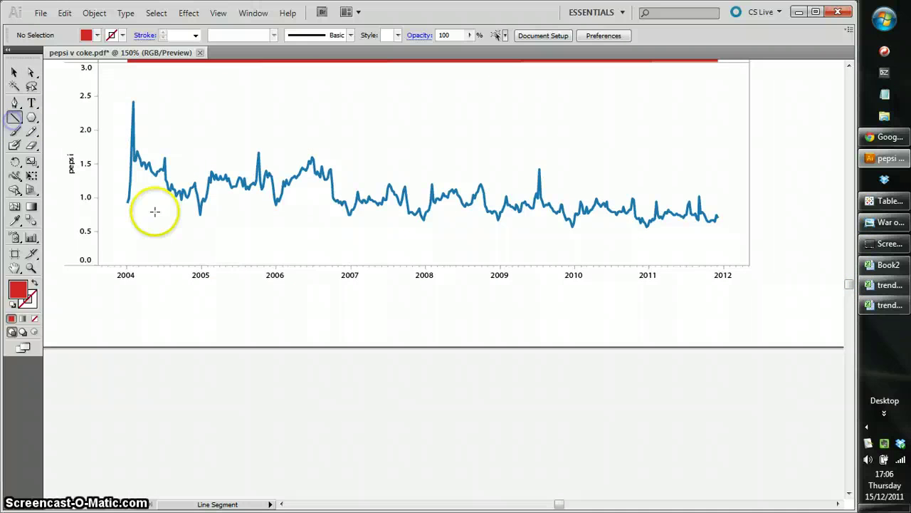
pyautogui.moveTo(127, 203); pyautogui.dragTo(129, 264)
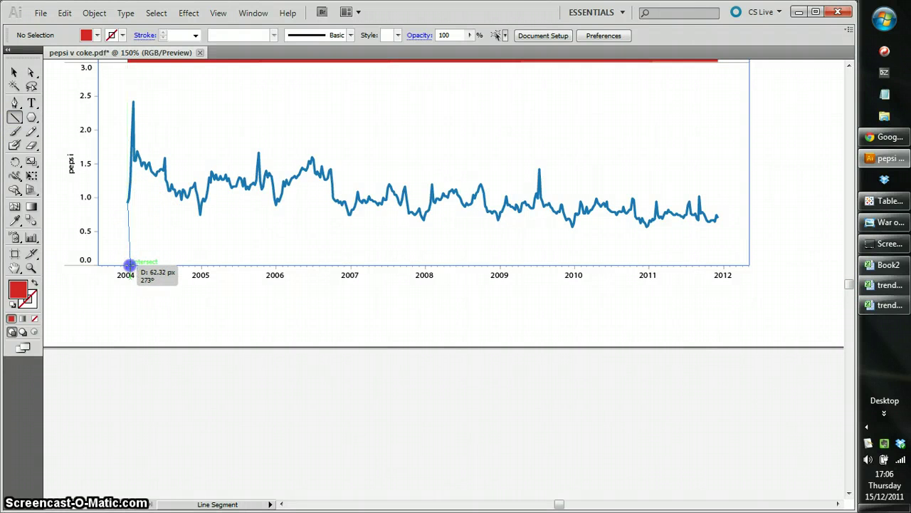
pyautogui.moveTo(127, 263); pyautogui.dragTo(128, 264)
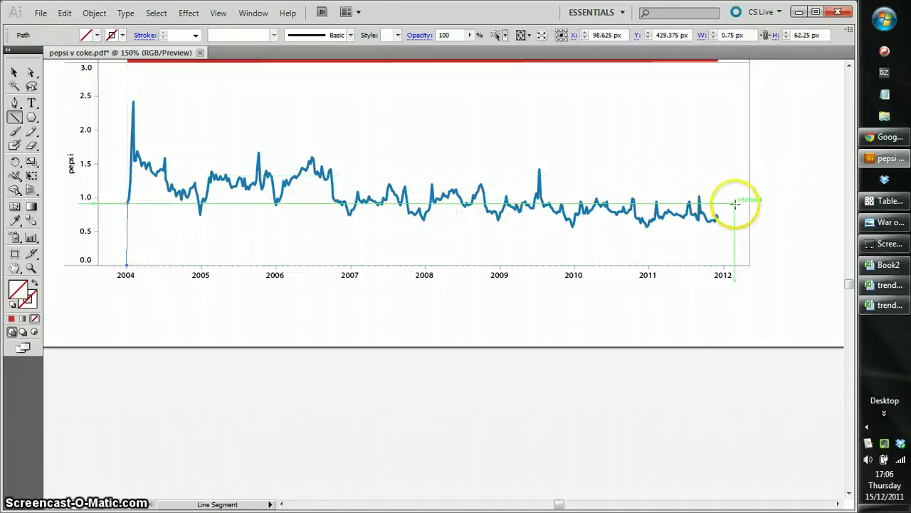
pyautogui.moveTo(716, 217); pyautogui.dragTo(717, 264)
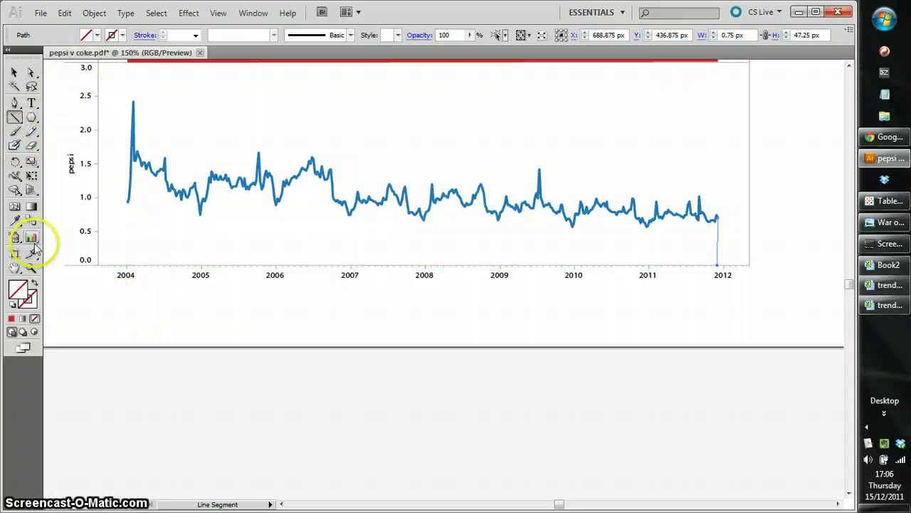
pyautogui.click(14, 220)
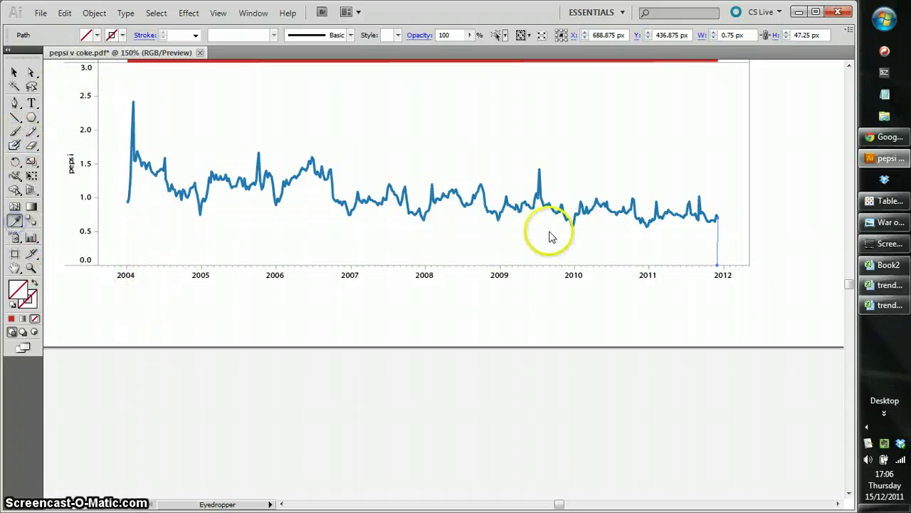
pyautogui.click(717, 211)
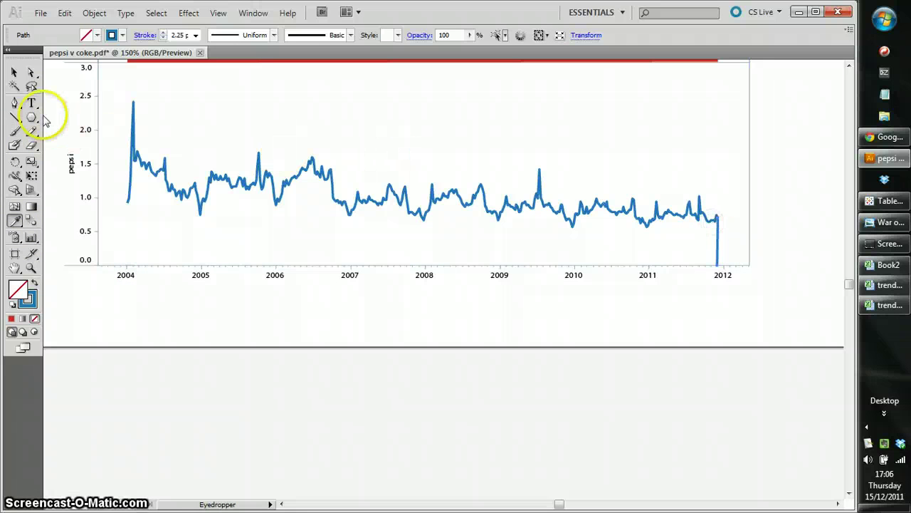
pyautogui.click(14, 118)
pyautogui.moveTo(127, 264)
pyautogui.mouseDown()
pyautogui.moveTo(126, 198)
pyautogui.moveTo(129, 266)
pyautogui.moveTo(719, 264)
pyautogui.mouseUp()
pyautogui.click(14, 114)
pyautogui.click(130, 265)
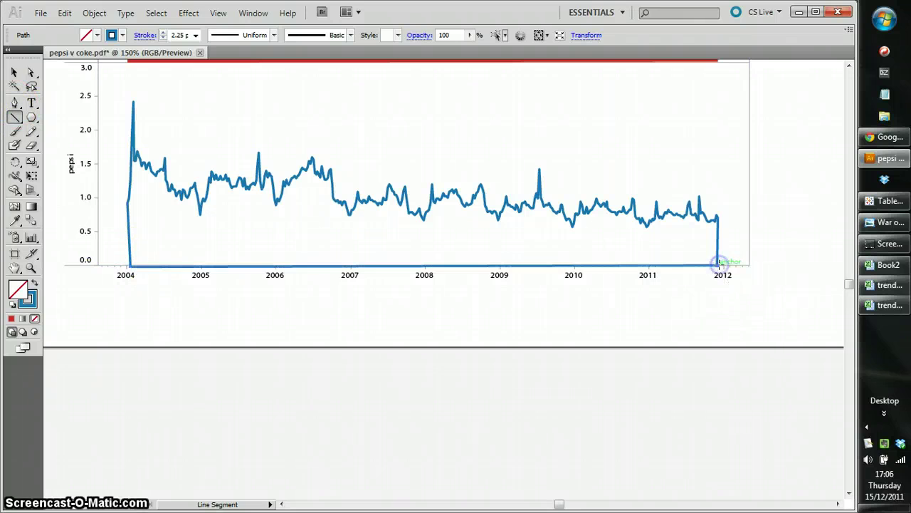
# Join the pepsi line with its edge lines and fill the path solid blue
pyautogui.click(12, 72)
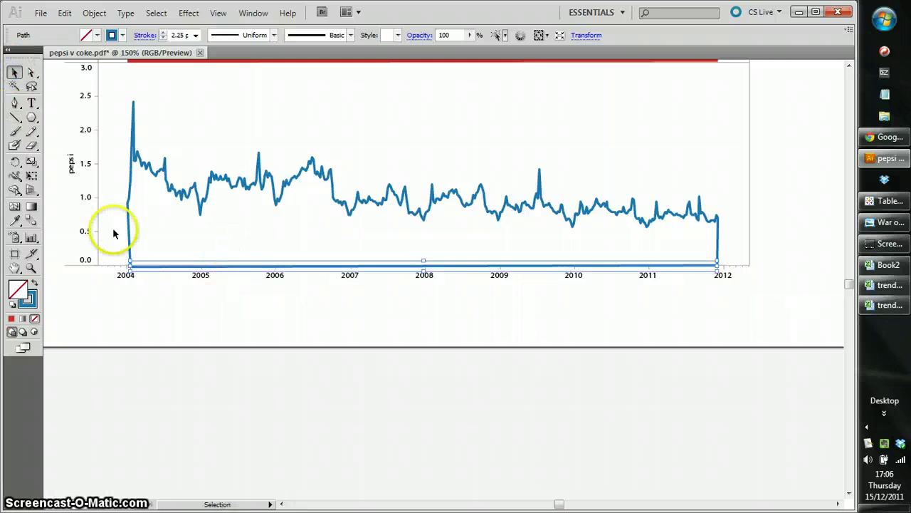
pyautogui.keyDown('shift'); pyautogui.click(170, 188); pyautogui.keyUp('shift')
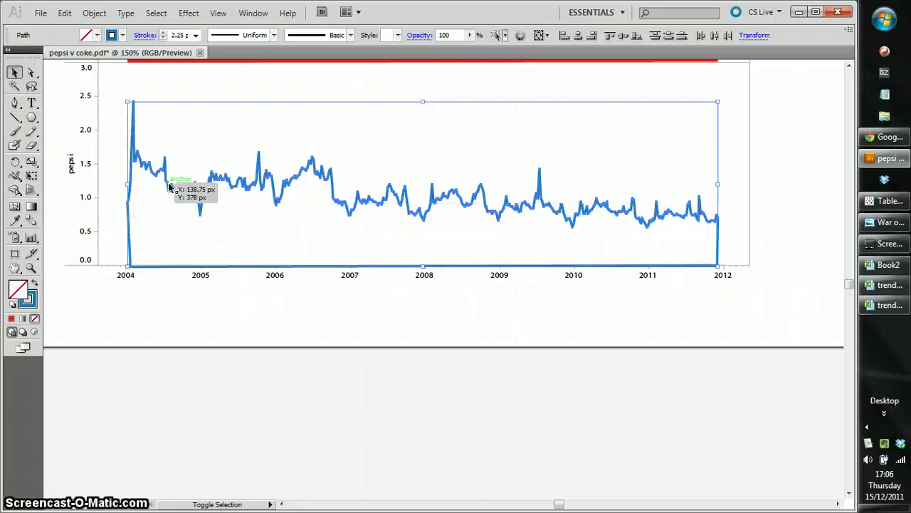
pyautogui.click(719, 251)
pyautogui.rightClick(719, 250)
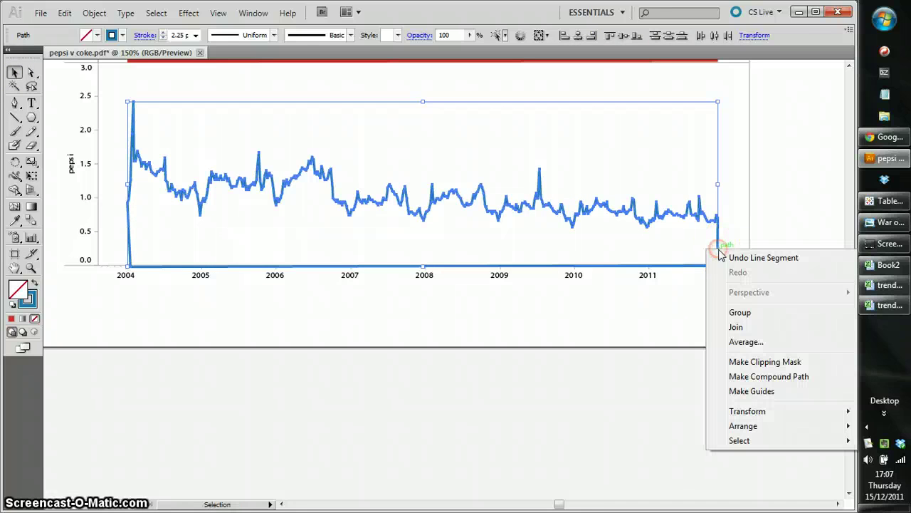
pyautogui.click(736, 326)
pyautogui.click(34, 283)
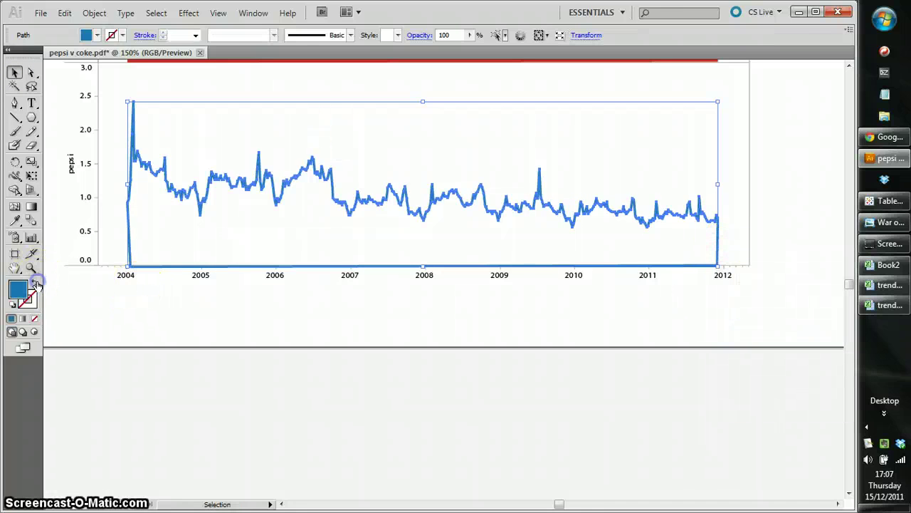
# View the reference infographic in Photo Viewer, then return to the pepsi v coke chart
pyautogui.click(99, 305)
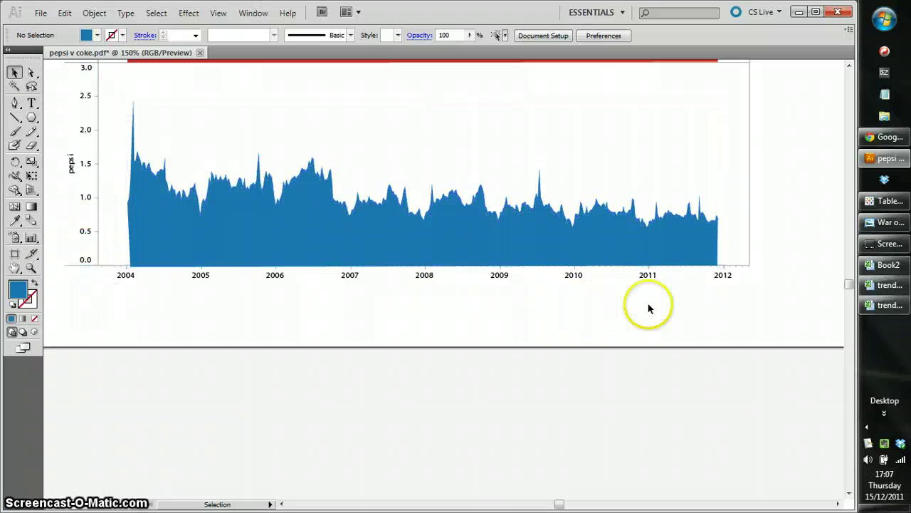
pyautogui.moveTo(848, 286); pyautogui.dragTo(848, 282)
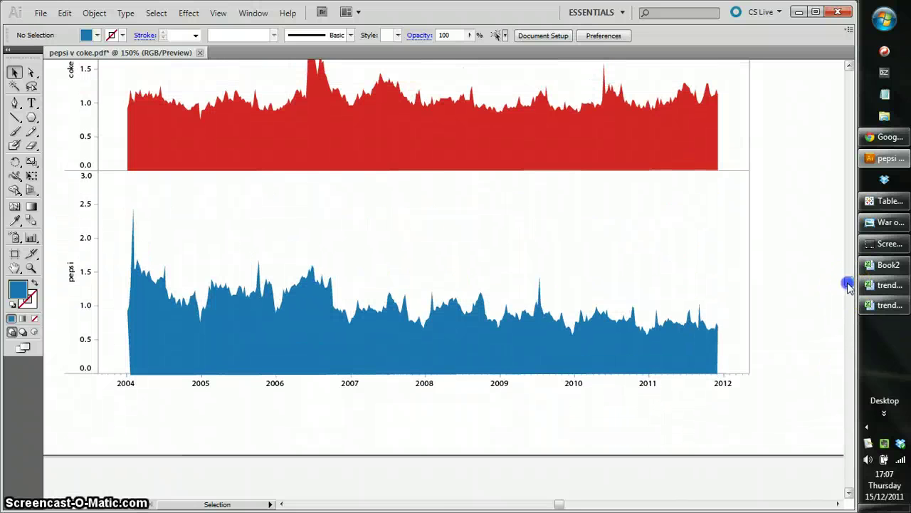
pyautogui.click(884, 225)
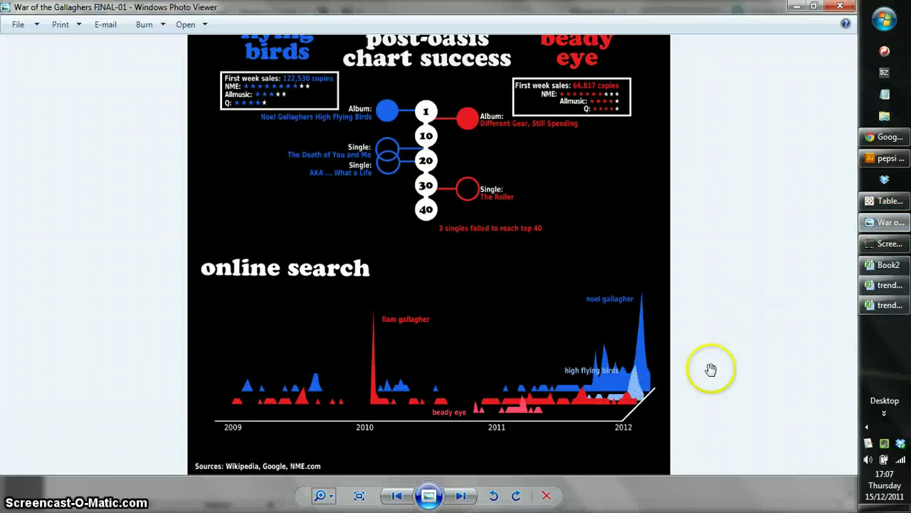
pyautogui.click(882, 157)
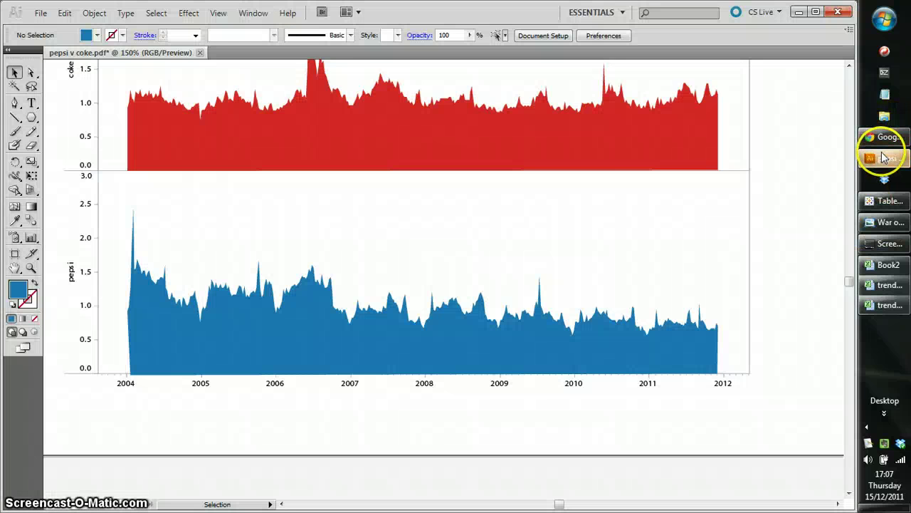
# Move the red coke area down onto the pepsi chart and send it behind the blue area
pyautogui.click(220, 158)
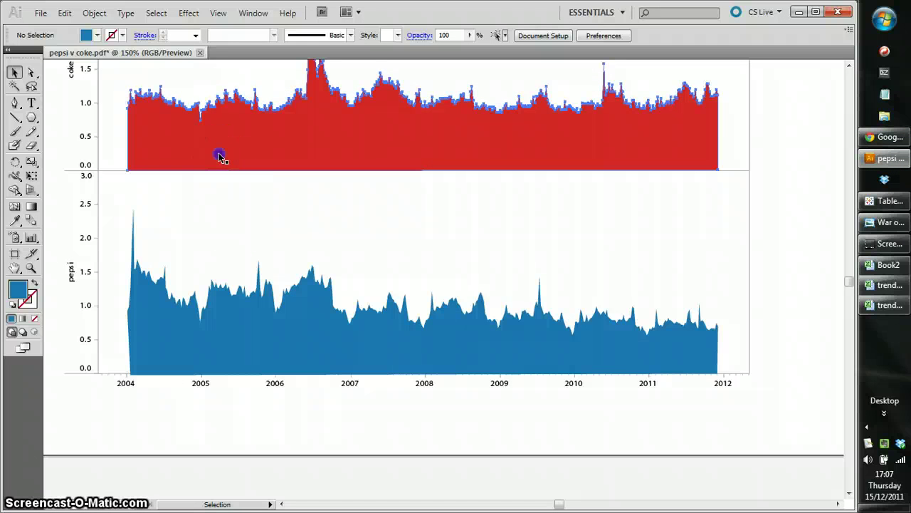
pyautogui.moveTo(220, 157); pyautogui.dragTo(220, 363)
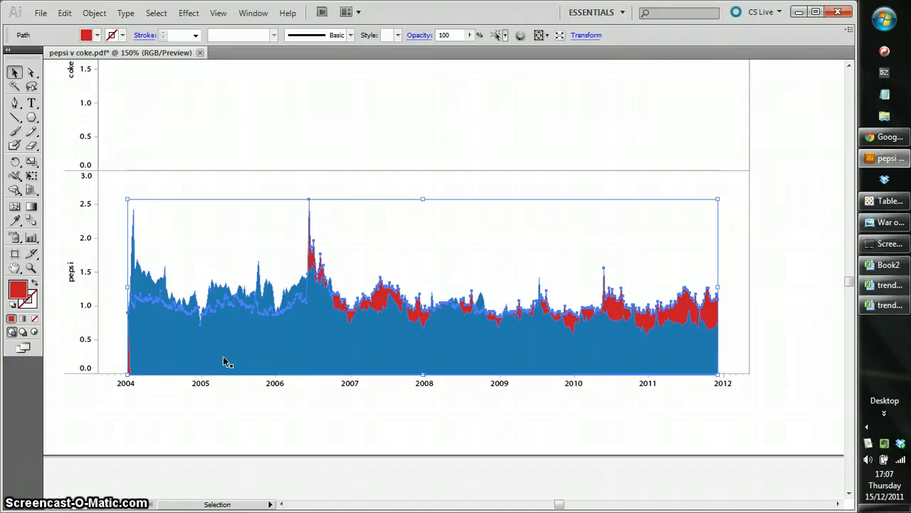
pyautogui.rightClick(224, 362)
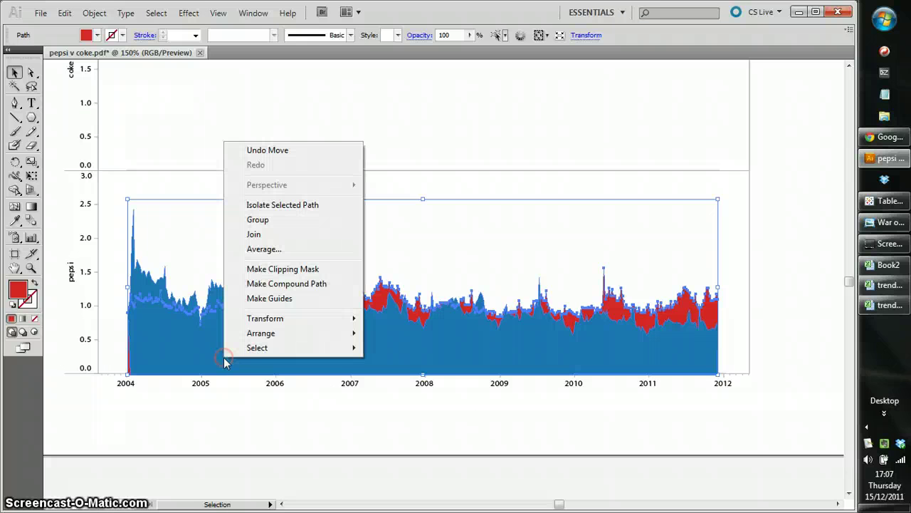
pyautogui.moveTo(289, 333)
pyautogui.click(393, 334)
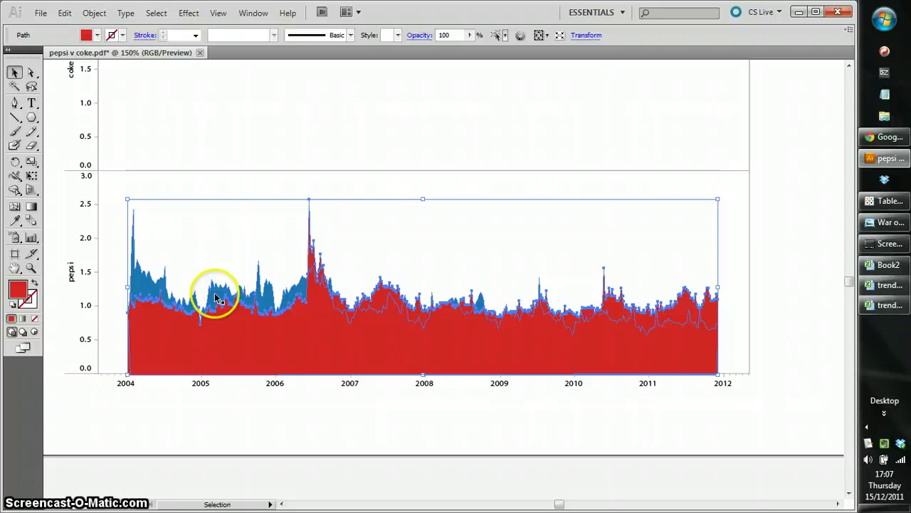
pyautogui.click(305, 416)
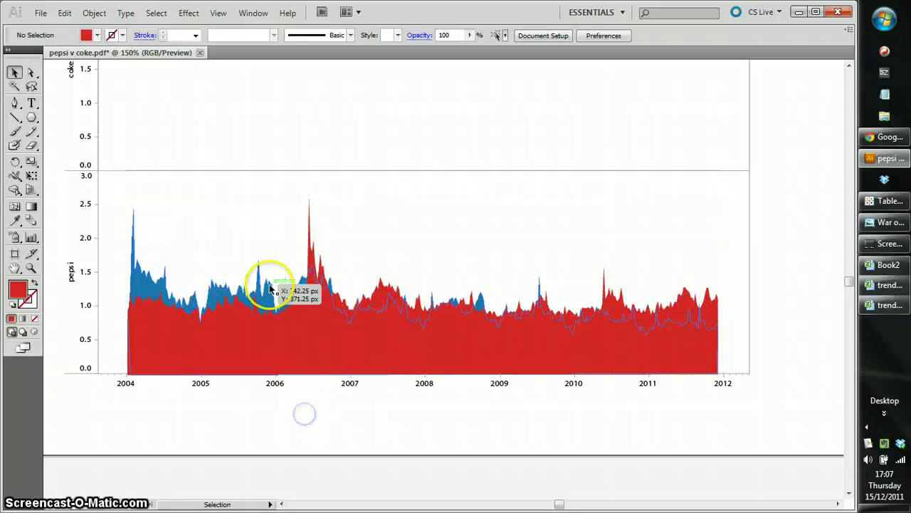
pyautogui.click(288, 333)
pyautogui.rightClick(288, 335)
pyautogui.moveTo(341, 310)
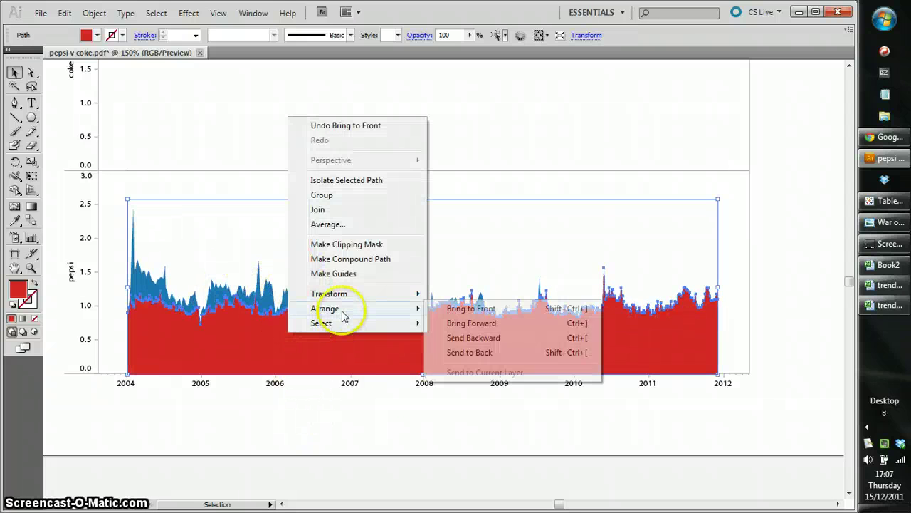
pyautogui.click(474, 354)
pyautogui.click(442, 419)
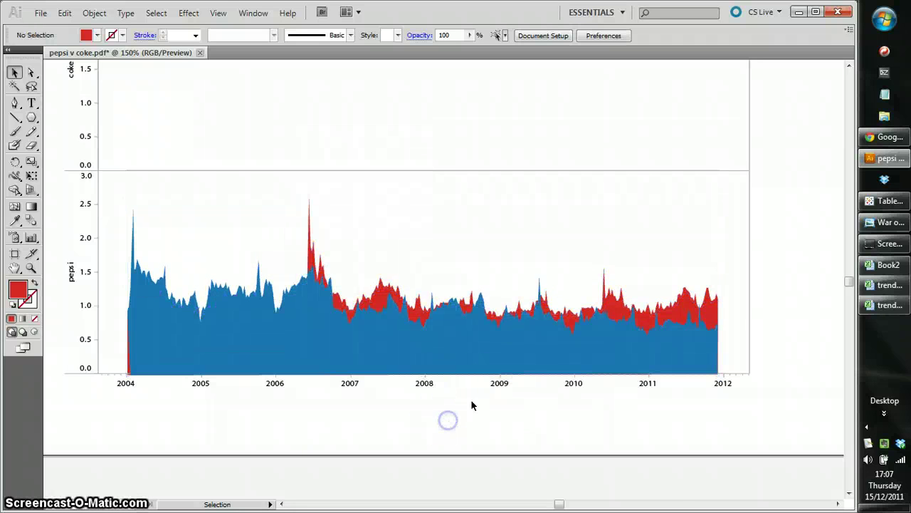
pyautogui.click(886, 223)
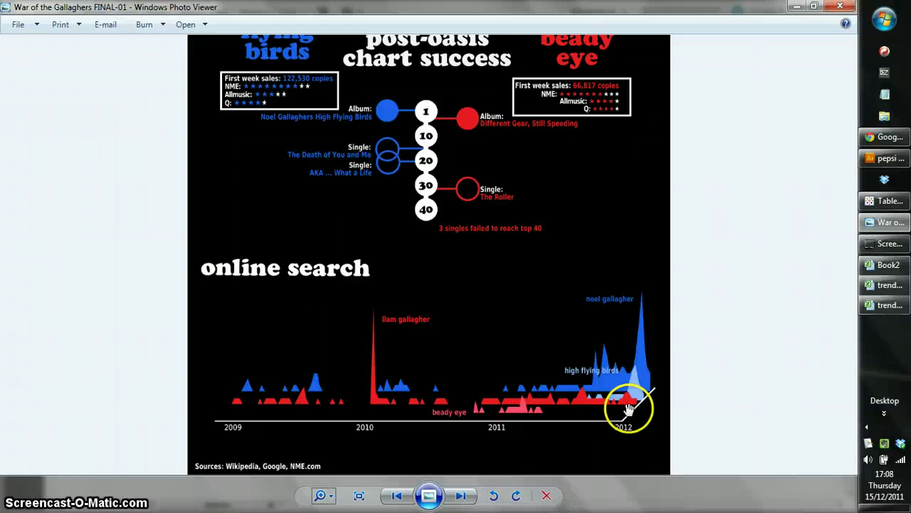
# Nudge the red coke area up three times and right twice to offset it from the blue
pyautogui.click(889, 161)
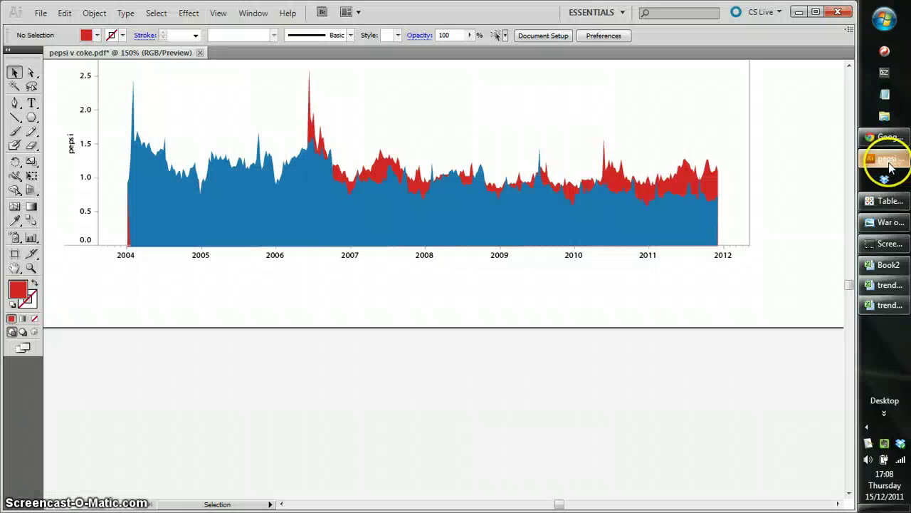
pyautogui.click(712, 184)
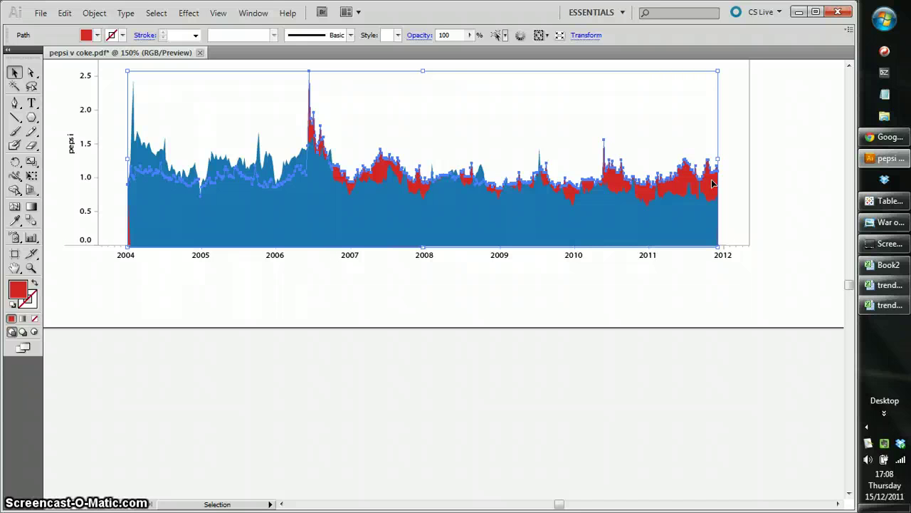
pyautogui.press('Up')
pyautogui.press('Up')
pyautogui.press('Up')
pyautogui.press('Up')
pyautogui.press('Up')
pyautogui.press('Up')
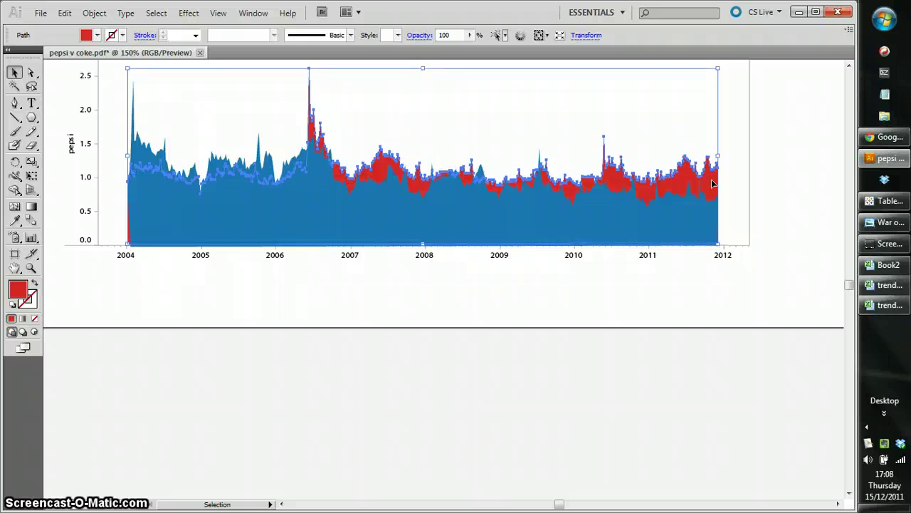
pyautogui.press('Up')
pyautogui.press('Up')
pyautogui.press('Up')
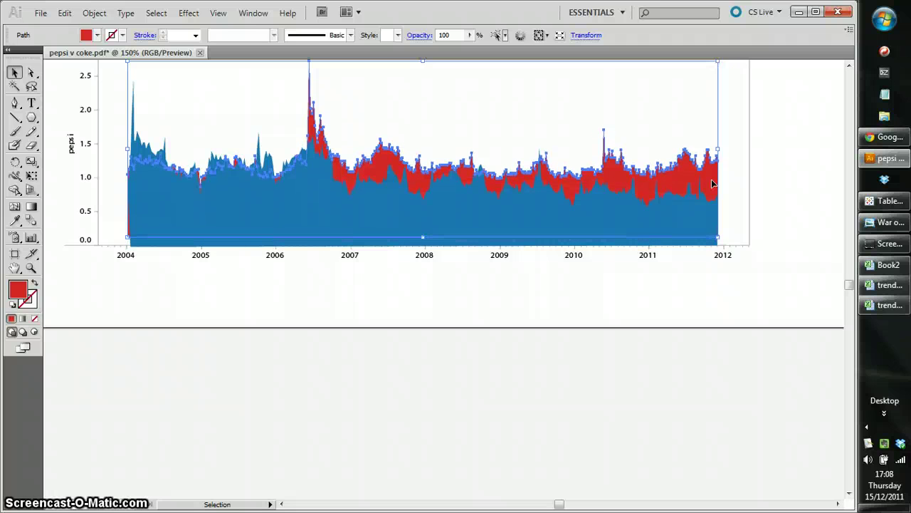
pyautogui.press('Right')
pyautogui.press('Right')
pyautogui.press('Right')
pyautogui.press('Right')
pyautogui.press('Right')
pyautogui.press('Right')
pyautogui.press('Right')
pyautogui.press('Right')
pyautogui.press('Right')
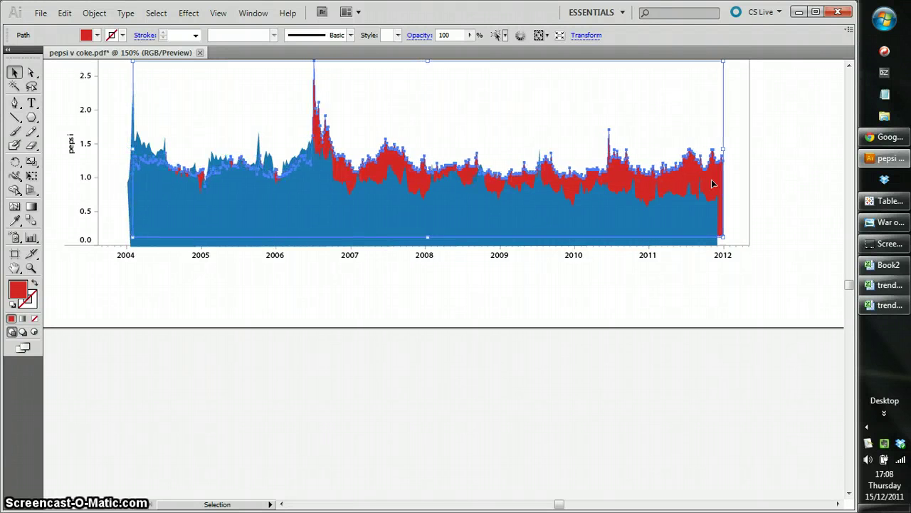
pyautogui.click(674, 326)
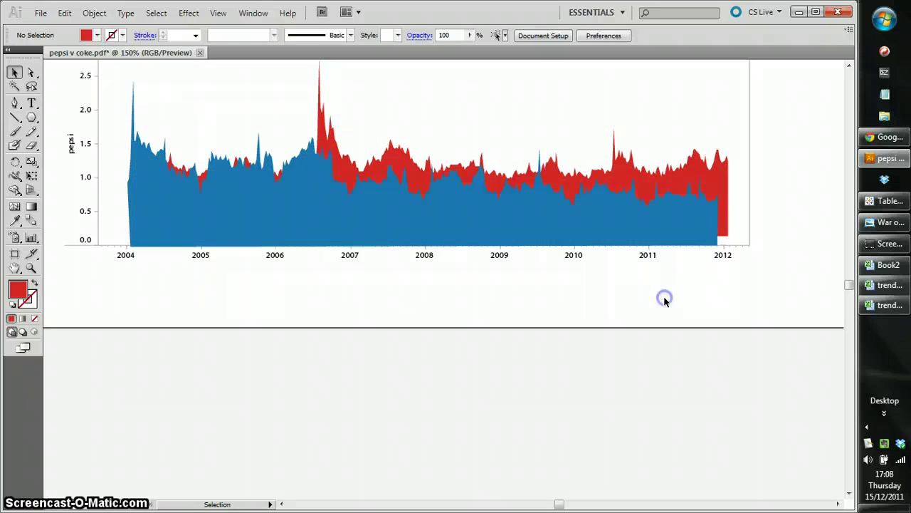
pyautogui.click(388, 196)
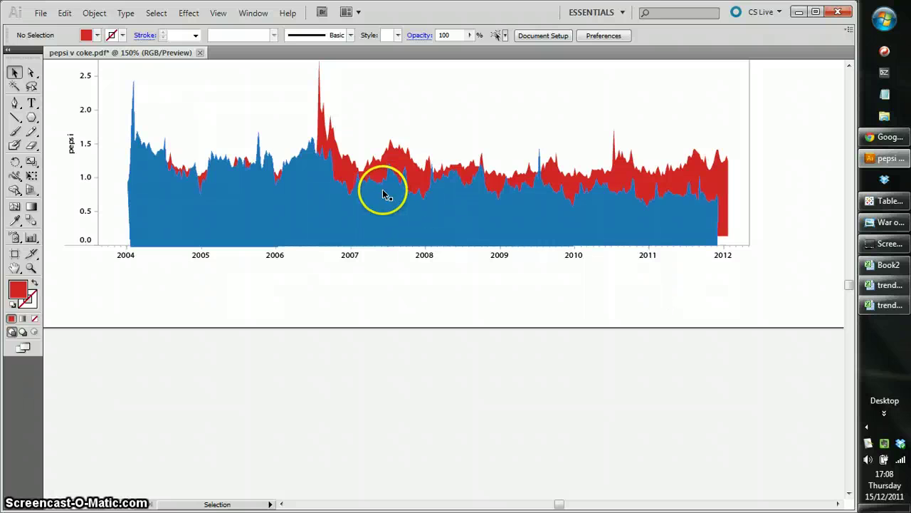
pyautogui.click(720, 181)
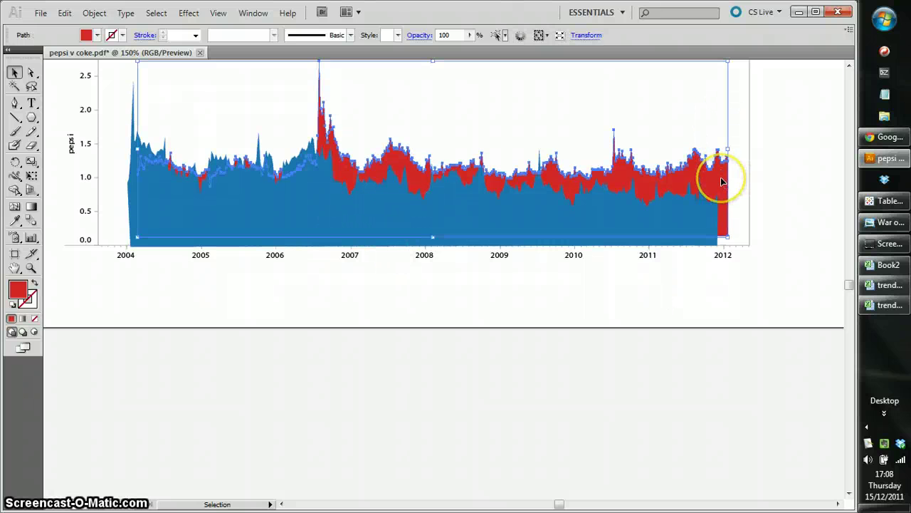
pyautogui.press('Up')
pyautogui.press('Up')
pyautogui.press('Up')
pyautogui.press('Up')
pyautogui.press('Up')
pyautogui.press('Up')
pyautogui.press('Up')
pyautogui.press('Up')
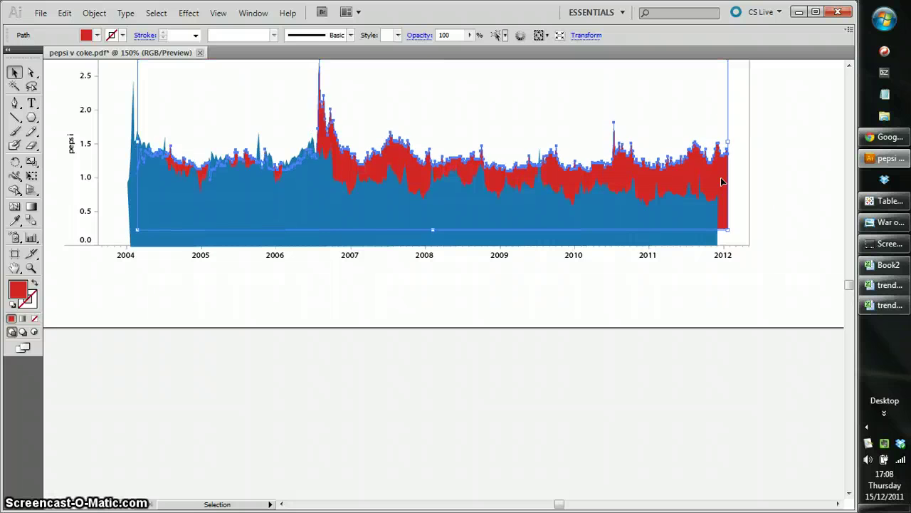
pyautogui.press('Right')
pyautogui.press('Right')
pyautogui.press('Right')
pyautogui.press('Right')
pyautogui.press('Right')
pyautogui.press('Right')
pyautogui.press('Right')
pyautogui.press('Right')
pyautogui.press('Right')
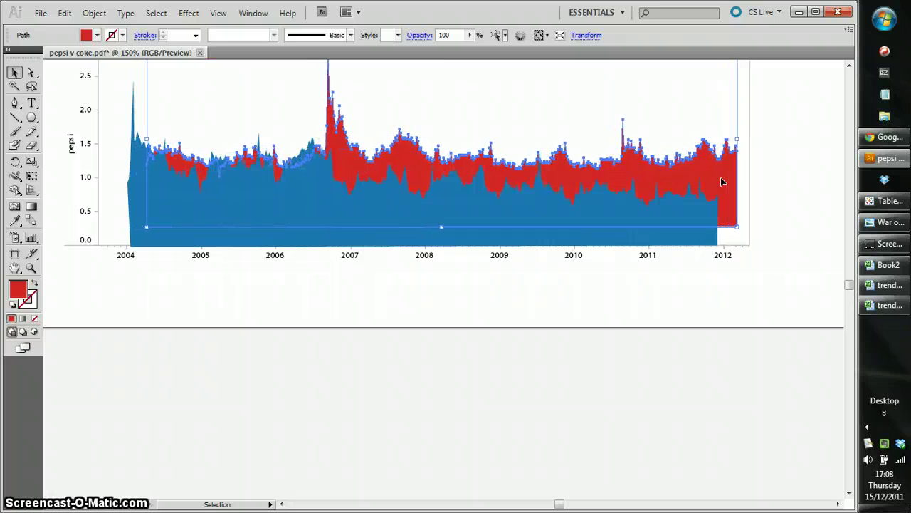
pyautogui.click(677, 302)
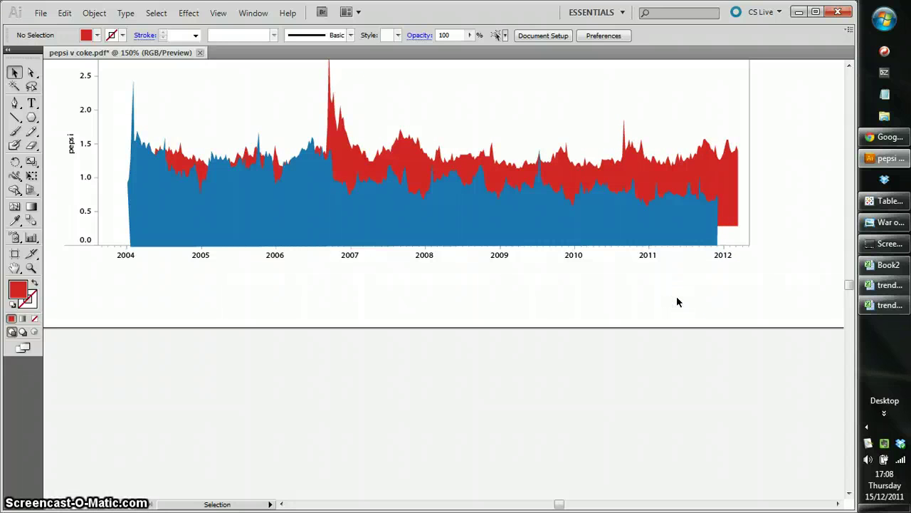
# Draw a 2 pt diagonal line from the blue area's bottom-right corner toward the red area's corner
pyautogui.click(705, 274)
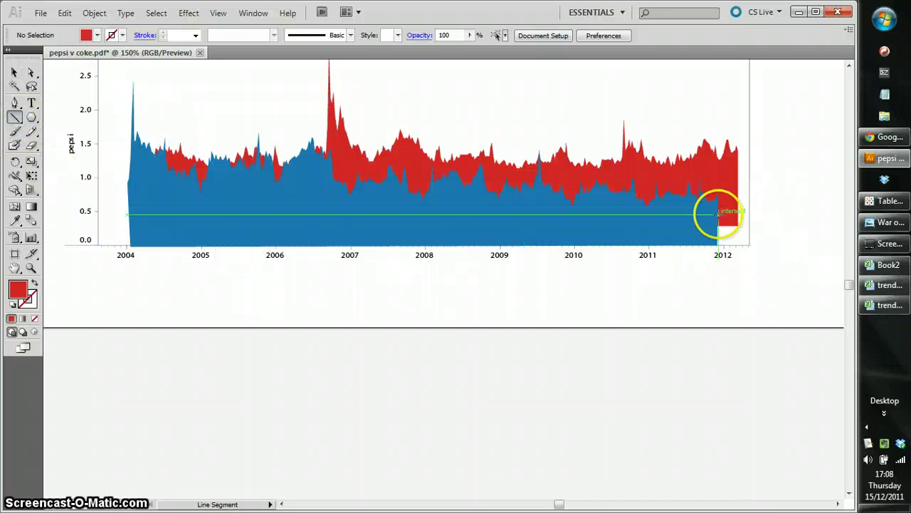
pyautogui.moveTo(719, 245); pyautogui.dragTo(756, 212)
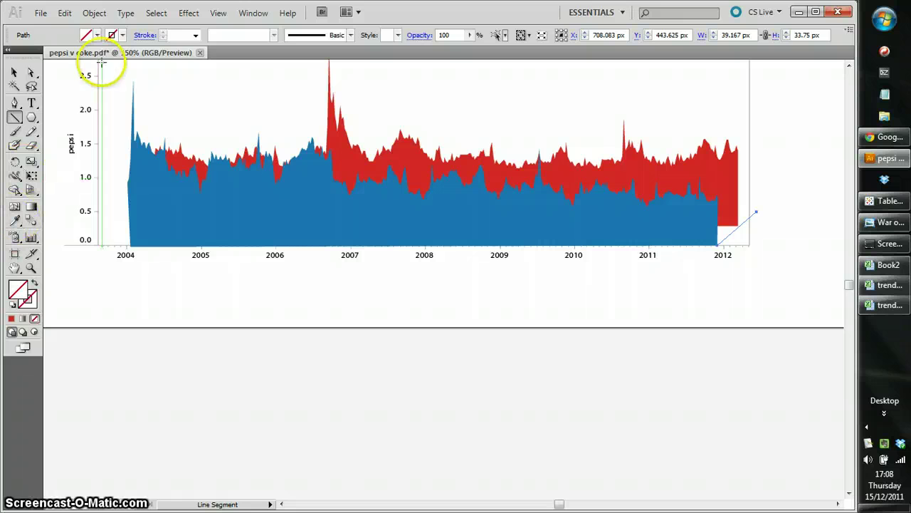
pyautogui.click(195, 35)
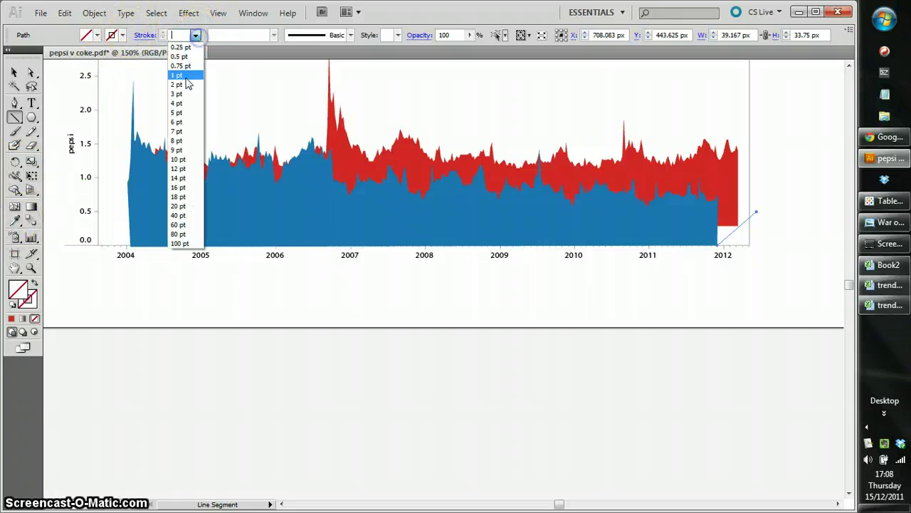
pyautogui.click(187, 86)
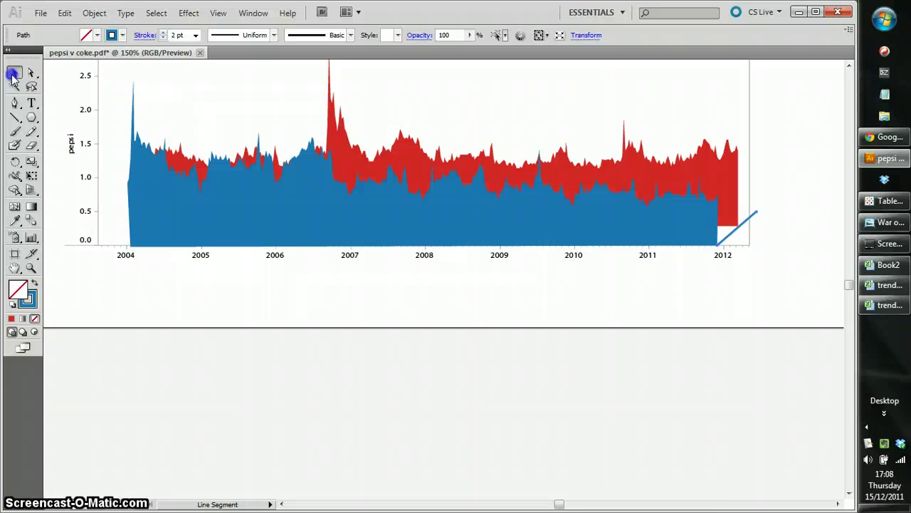
pyautogui.click(14, 74)
pyautogui.click(193, 325)
pyautogui.click(848, 284)
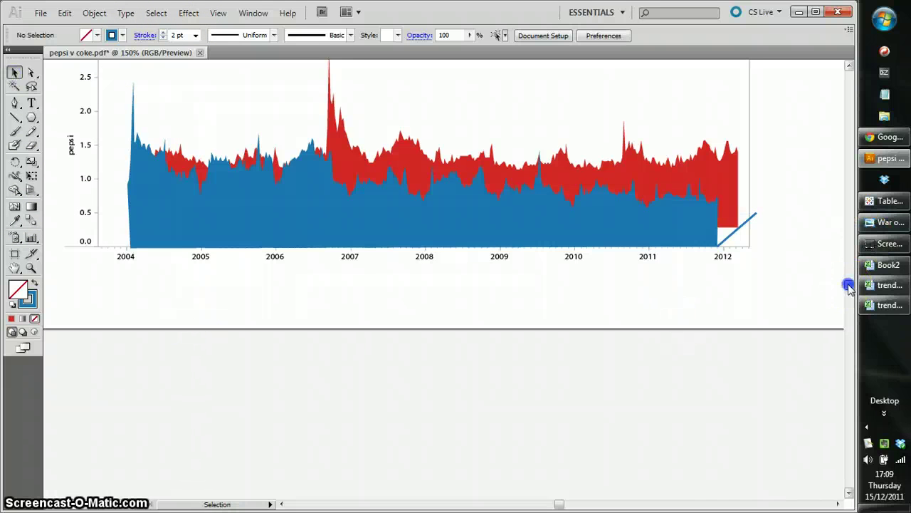
# Marquee-select the vertical axis labels, ticks and chart frames and delete them
pyautogui.scroll(3, 848, 284)
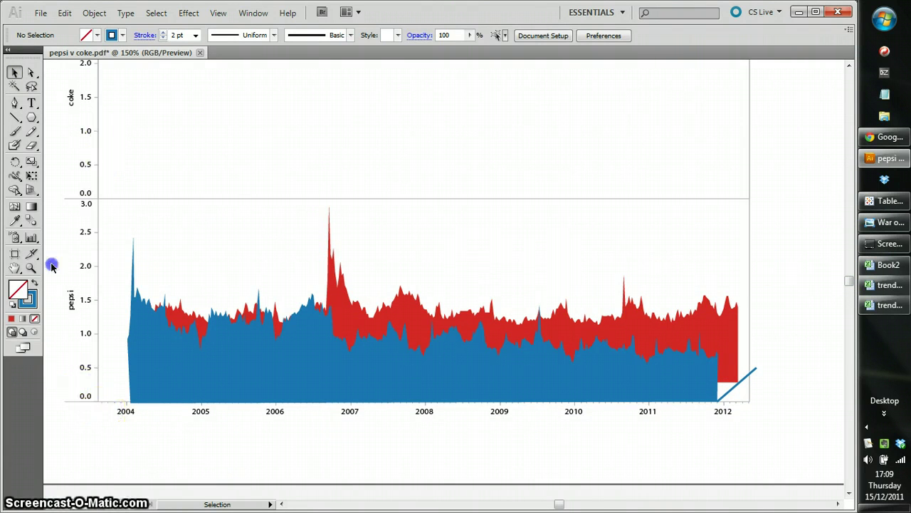
pyautogui.moveTo(179, 413); pyautogui.dragTo(116, 105)
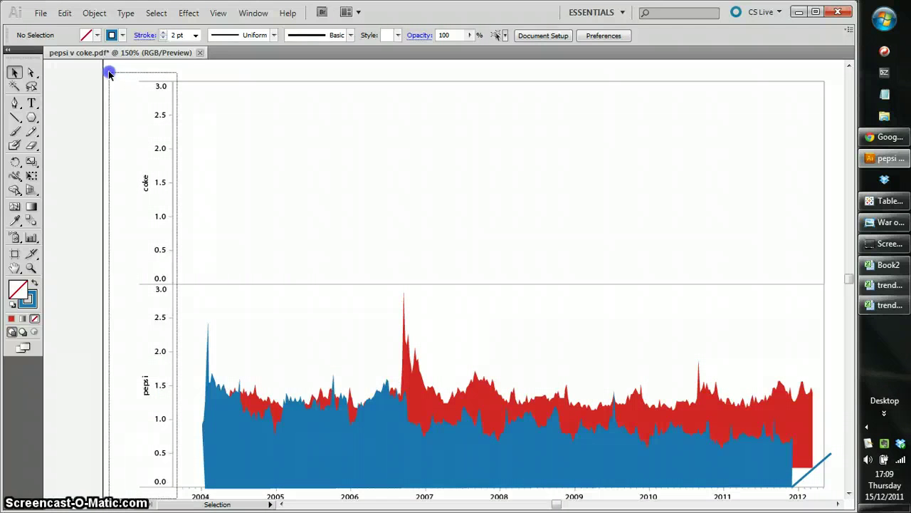
pyautogui.moveTo(110, 74); pyautogui.dragTo(109, 74)
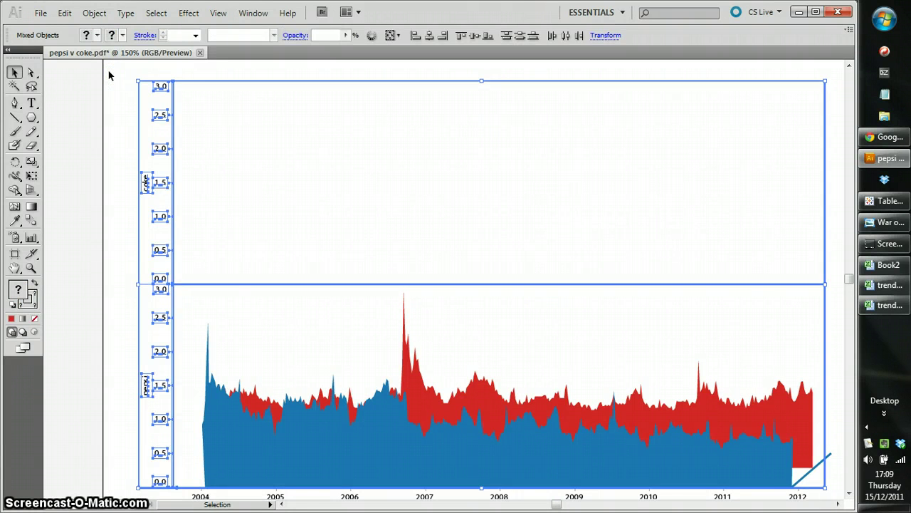
pyautogui.press('Delete')
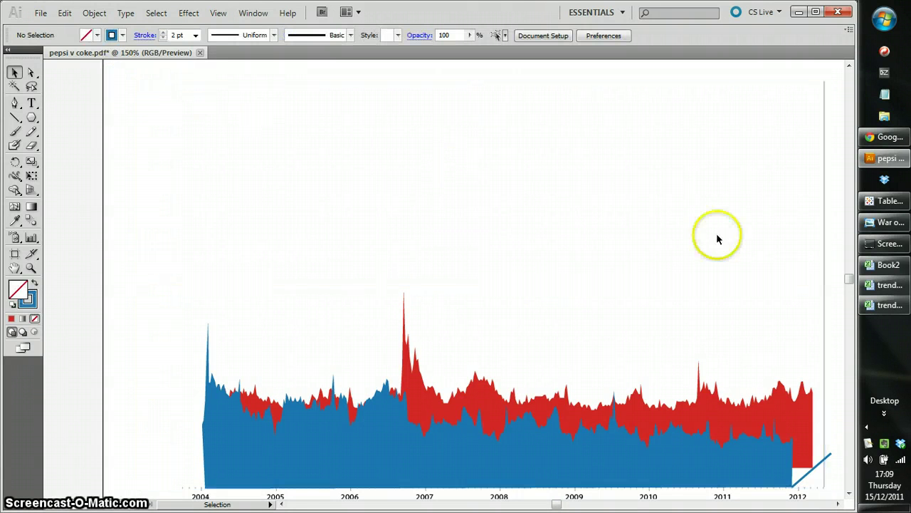
pyautogui.moveTo(850, 279); pyautogui.dragTo(851, 285)
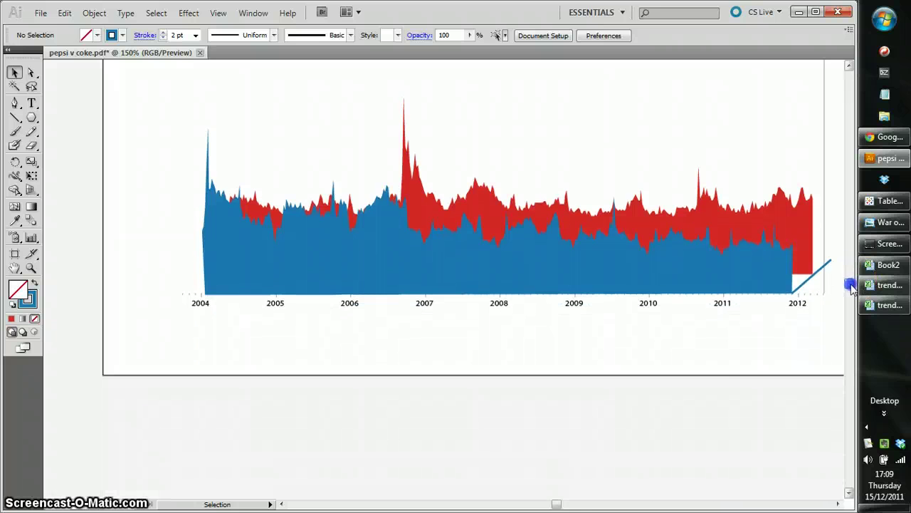
pyautogui.moveTo(557, 504); pyautogui.dragTo(558, 504)
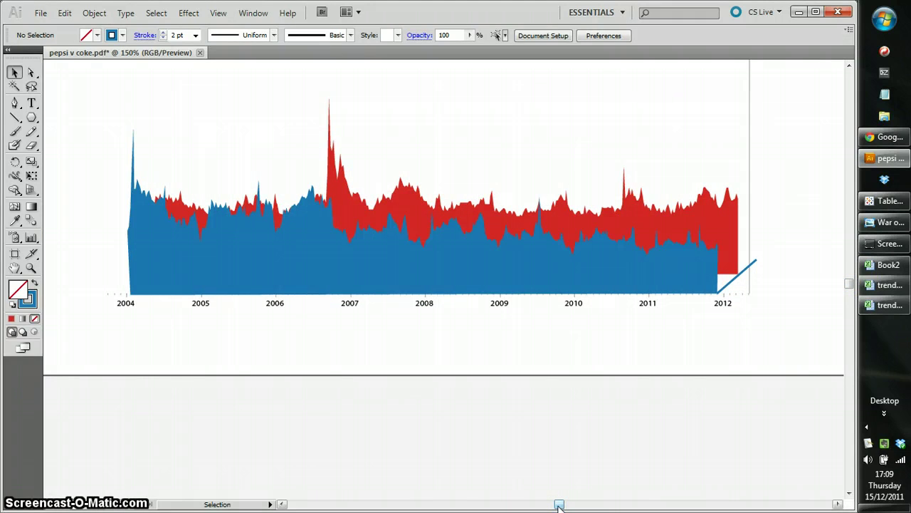
pyautogui.click(158, 235)
# View the reference infographic, then bring up the Google Trends pepsi and coke page
pyautogui.click(882, 223)
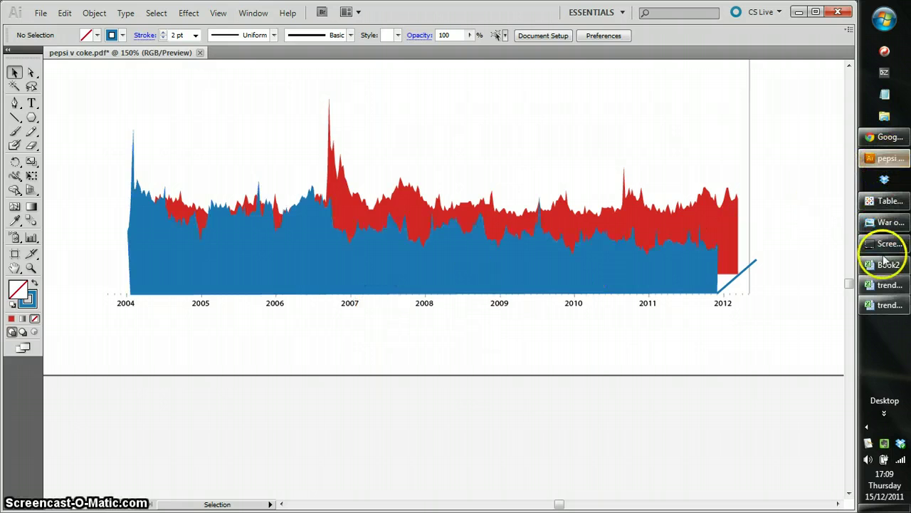
pyautogui.click(882, 223)
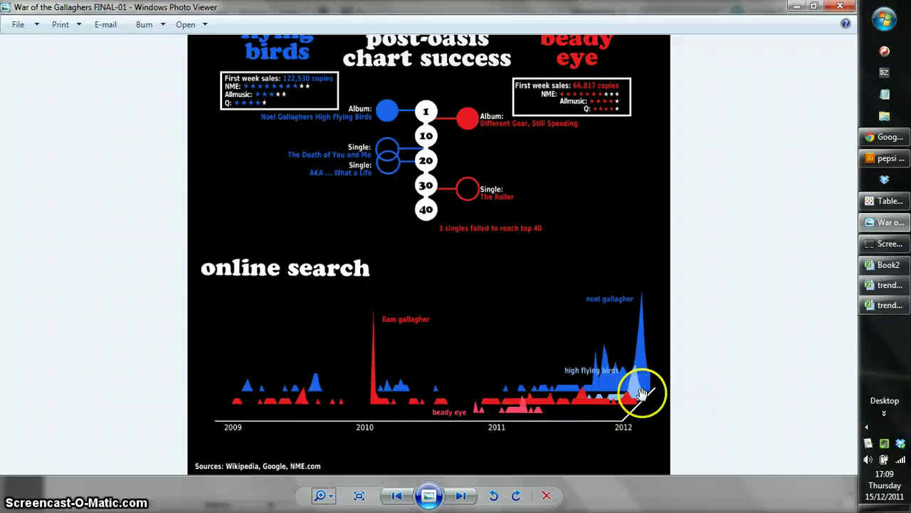
pyautogui.click(886, 137)
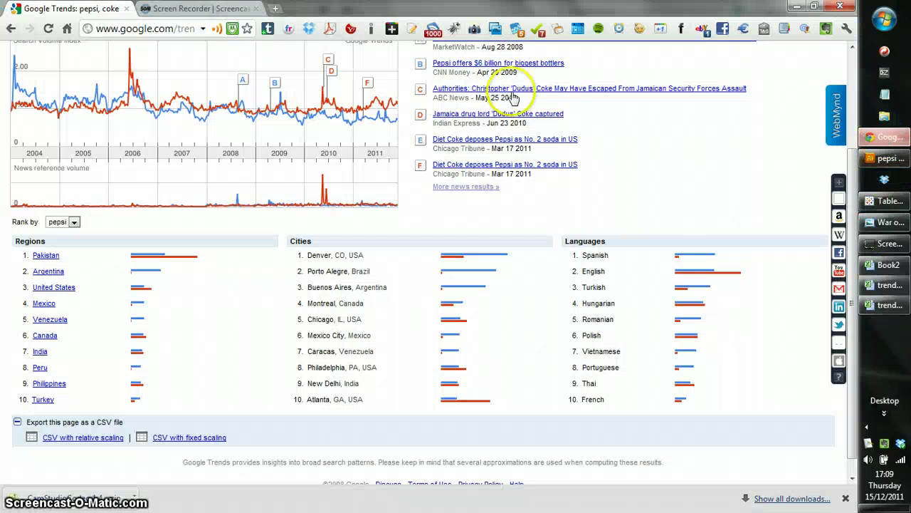